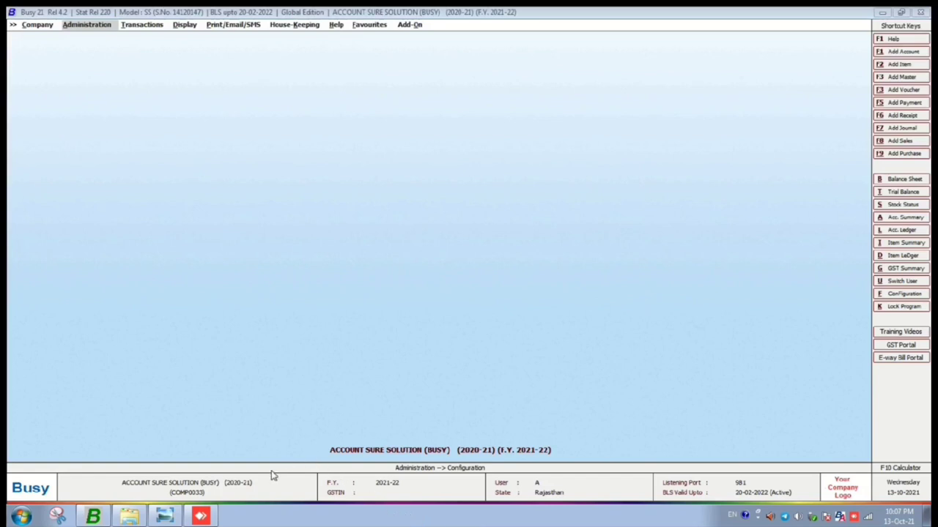
# Step: View the ICICI BANK CHQ PRINTING sample image in Windows Photo Viewer, and return to Busy
pyautogui.click(164, 516)
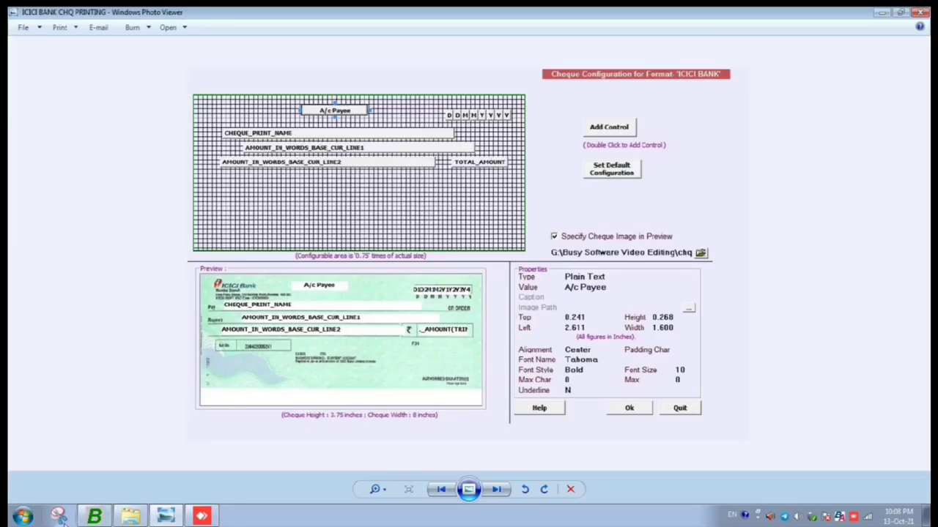
pyautogui.click(89, 517)
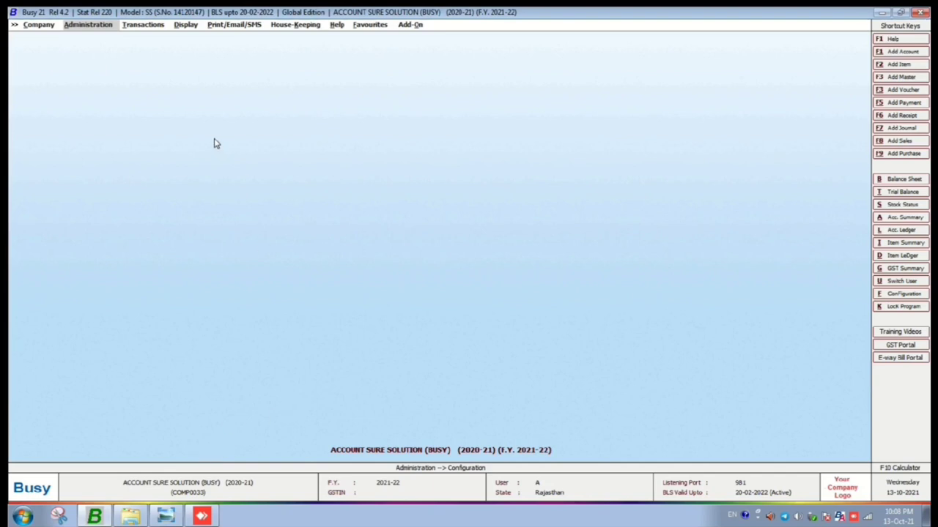
# Step: Enable the Cheque Printing banking option in the Accounts section of Features / Options and save the configuration
pyautogui.click(80, 28)
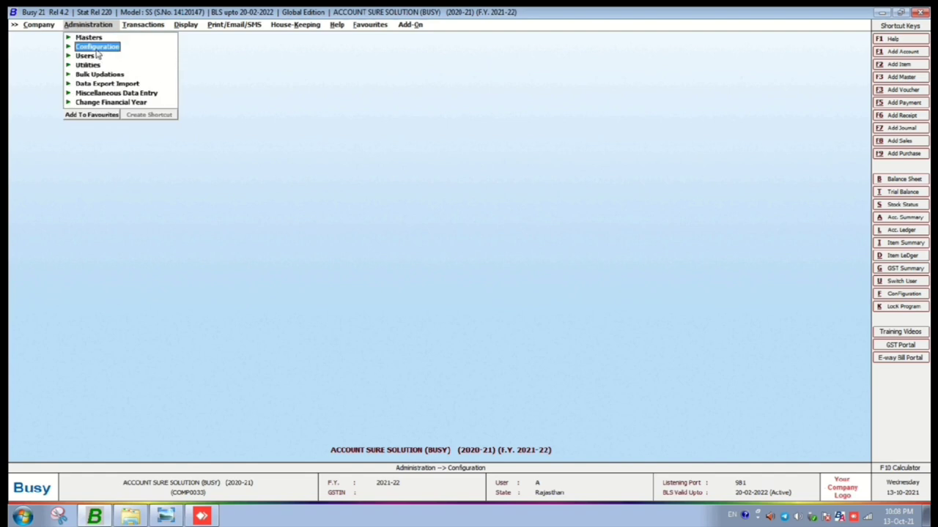
pyautogui.press('Return')
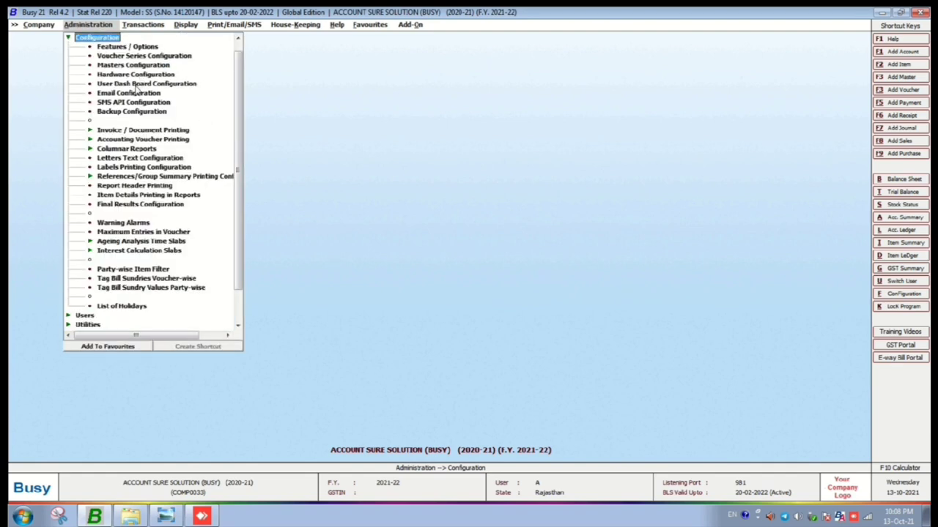
pyautogui.click(121, 47)
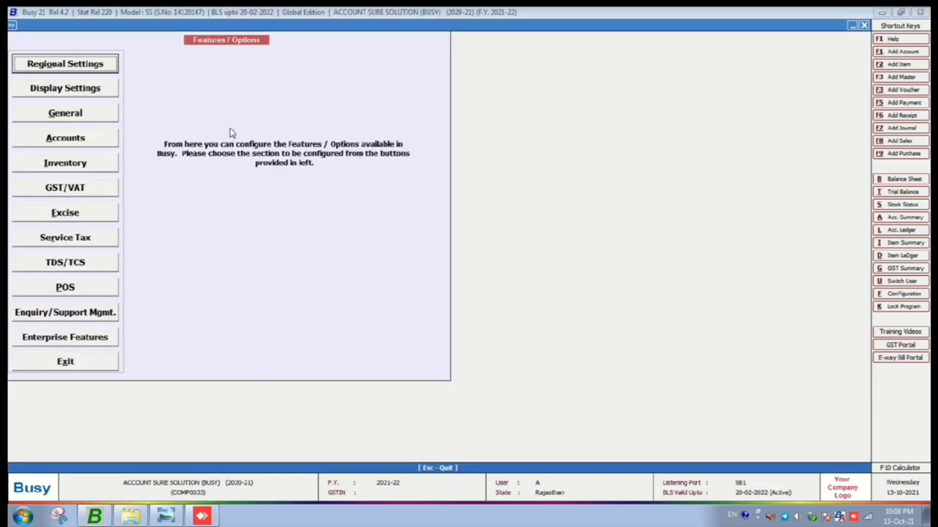
pyautogui.click(70, 144)
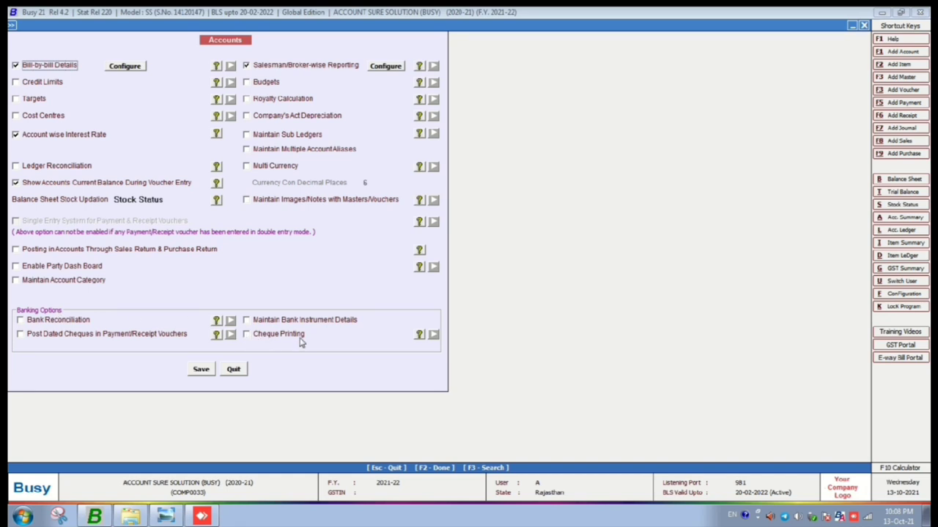
pyautogui.click(246, 337)
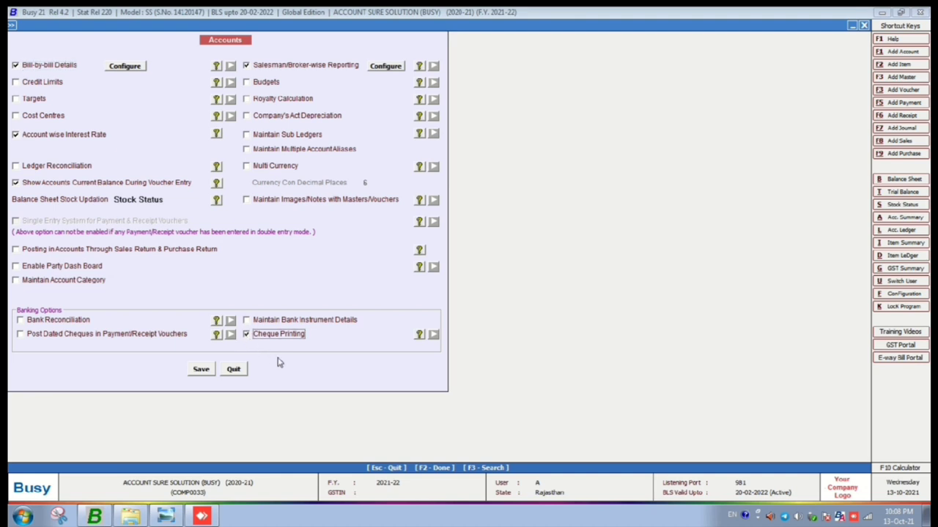
pyautogui.click(201, 371)
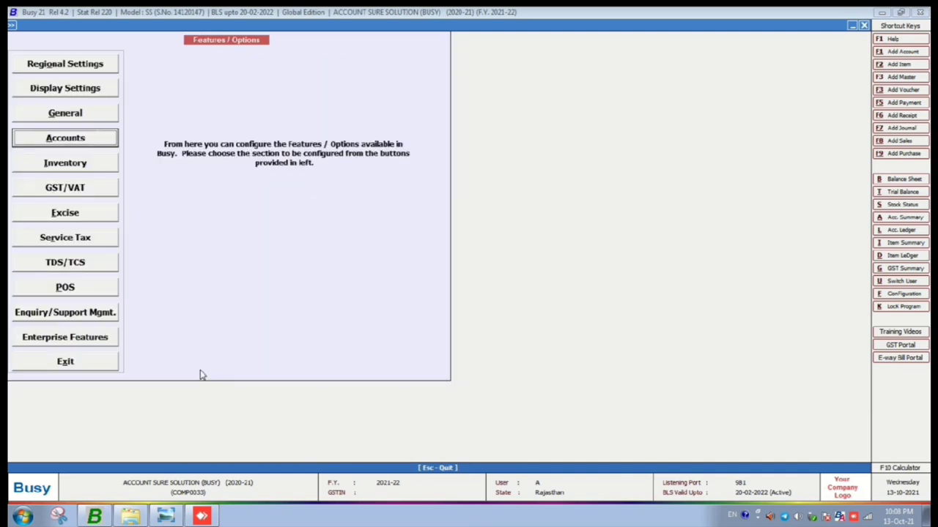
pyautogui.press('Escape')
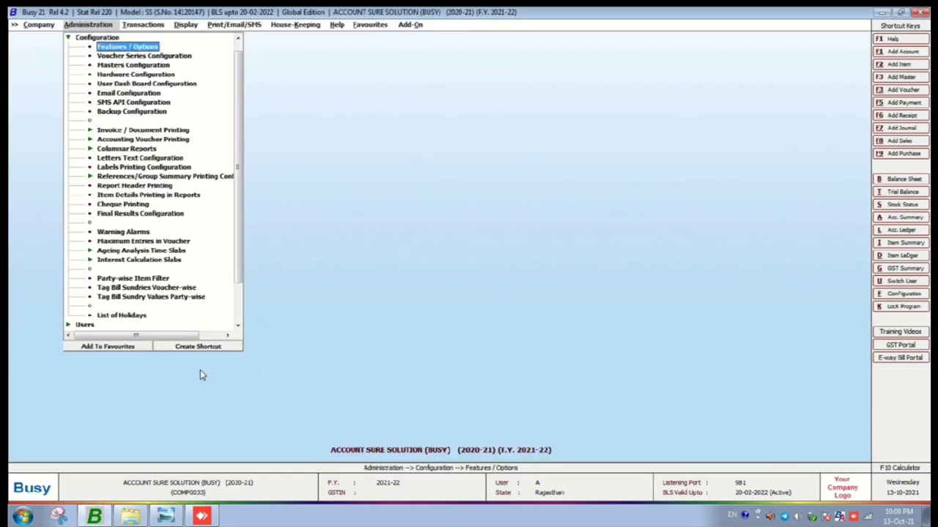
pyautogui.press('Escape')
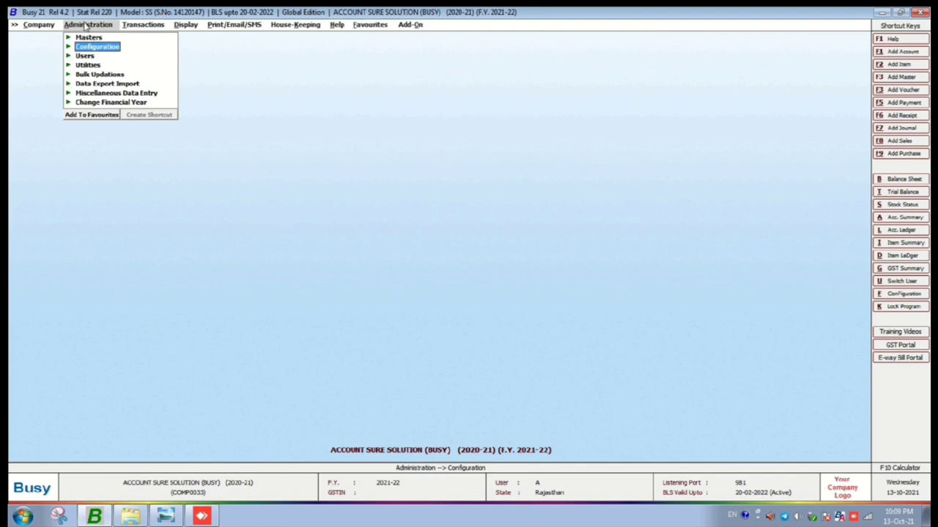
# Step: Add a new format named AXIS BANK in the Cheque Printing configuration
pyautogui.press('Return')
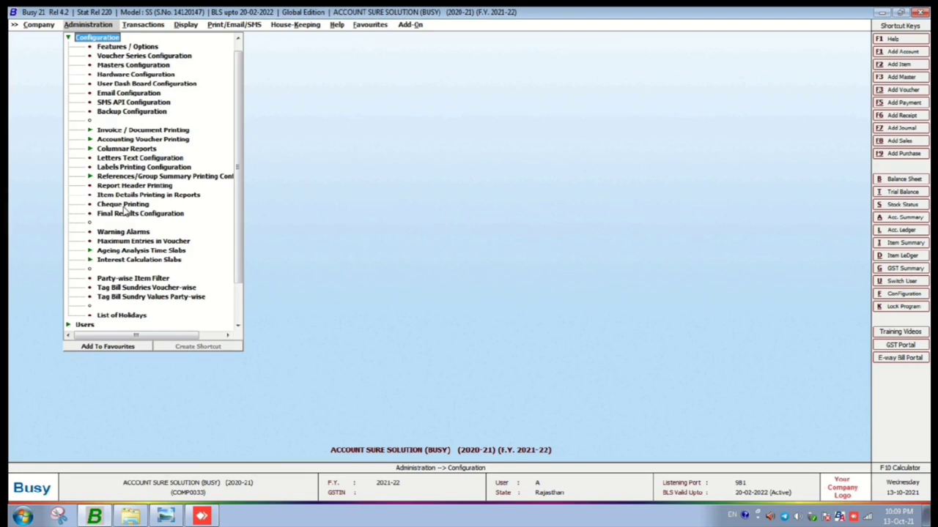
pyautogui.doubleClick(122, 205)
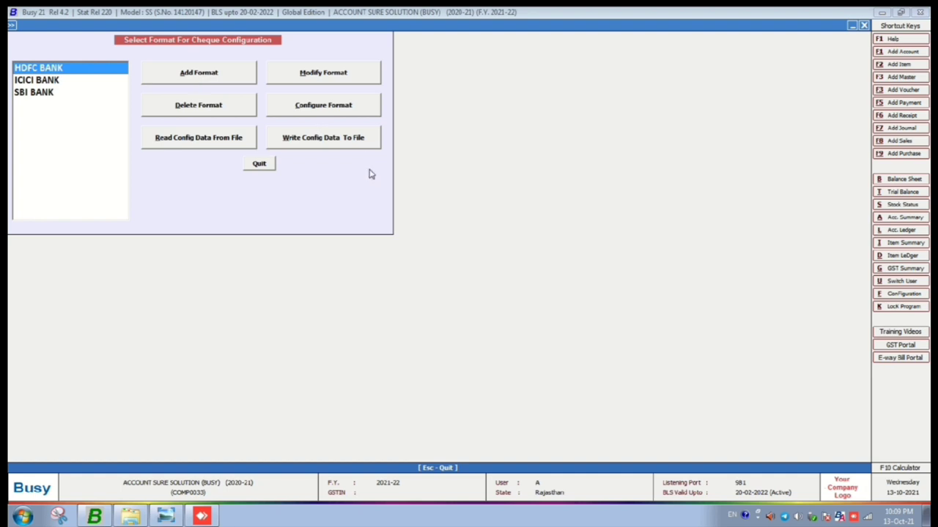
pyautogui.click(204, 78)
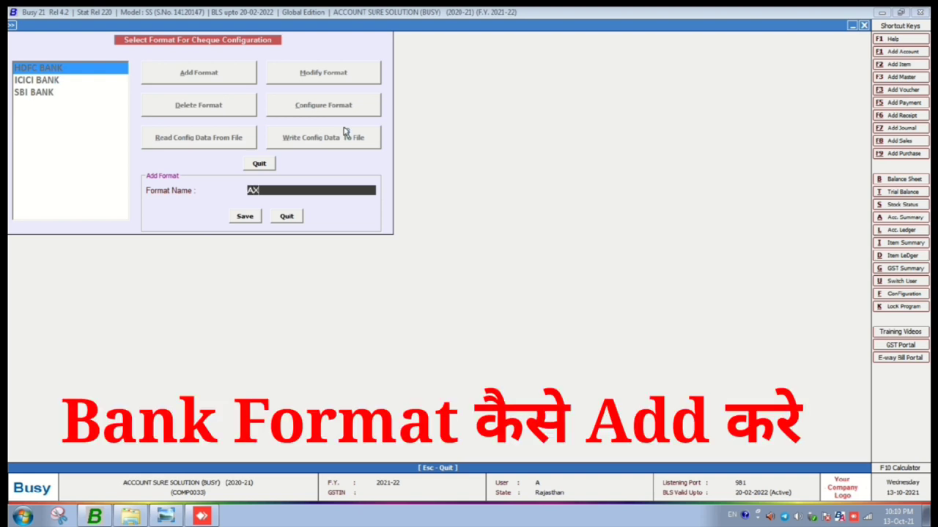
pyautogui.write('S BANK')
pyautogui.press('Return')
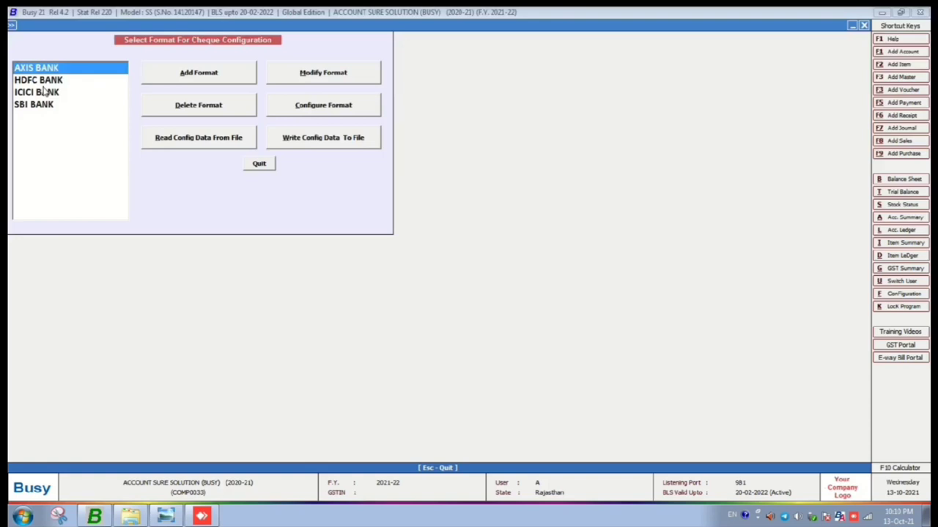
# Step: Check the ICICI BANK sample cheque layout again in Windows Photo Viewer, and return to Busy's cheque format list
pyautogui.click(166, 517)
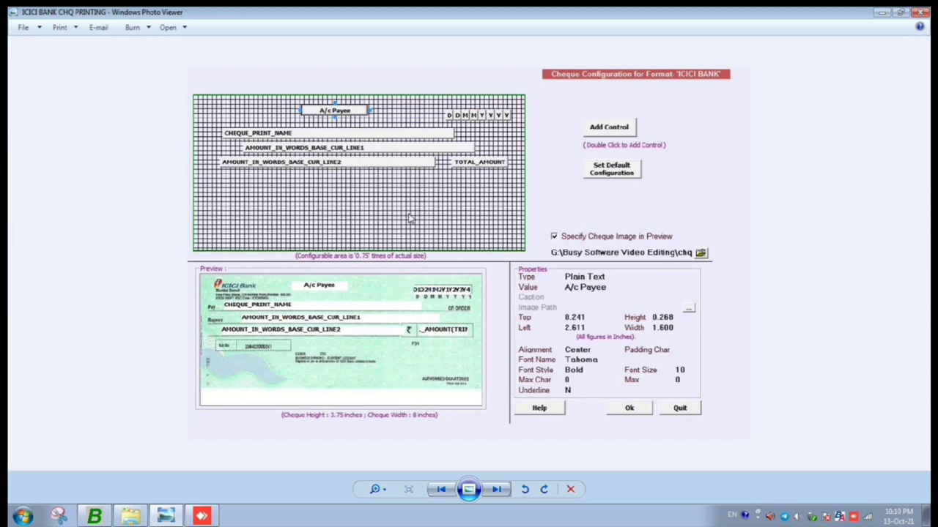
pyautogui.click(97, 518)
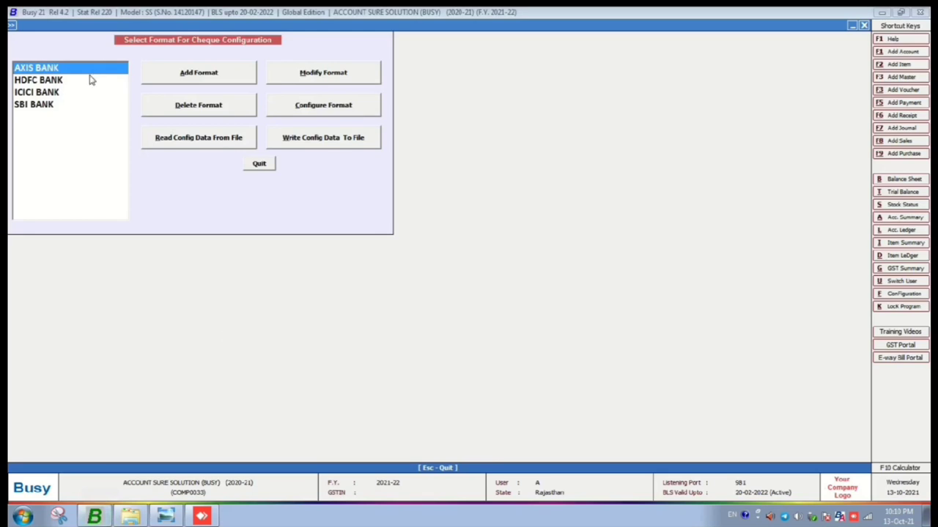
# Step: Open the cheque layout of the HDFC BANK format and load the HDFC CHQ image into its preview
pyautogui.click(38, 82)
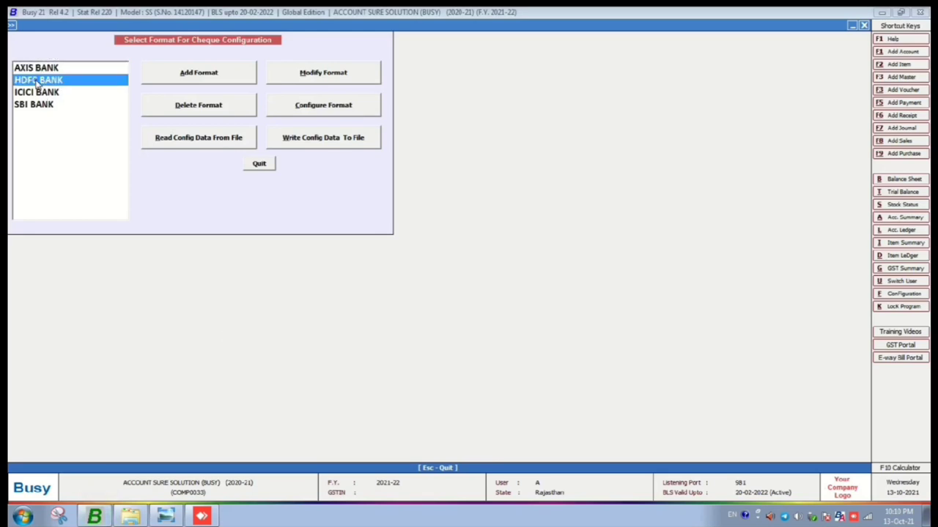
pyautogui.click(327, 107)
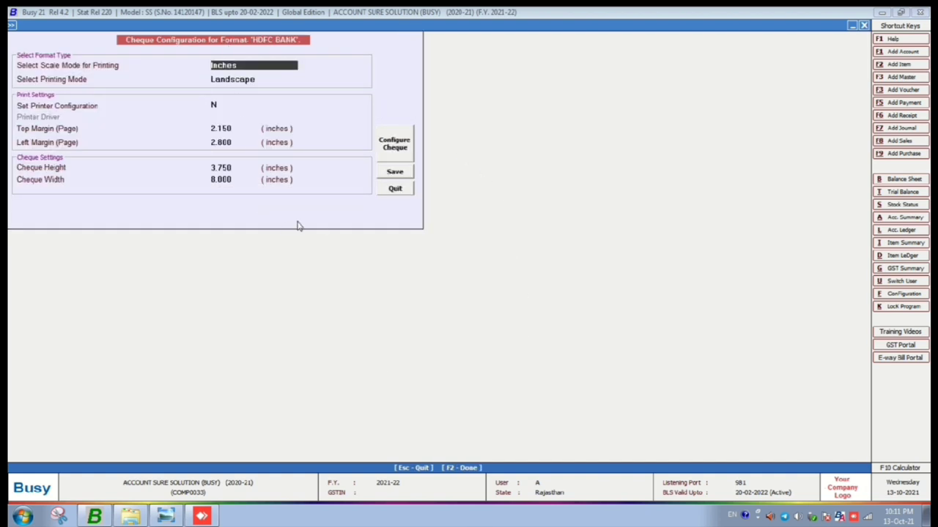
pyautogui.click(395, 148)
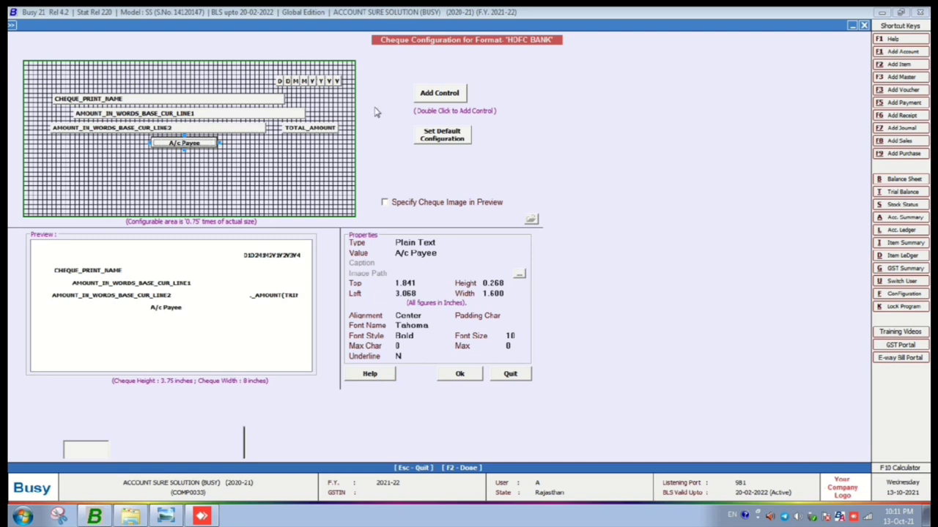
pyautogui.click(404, 209)
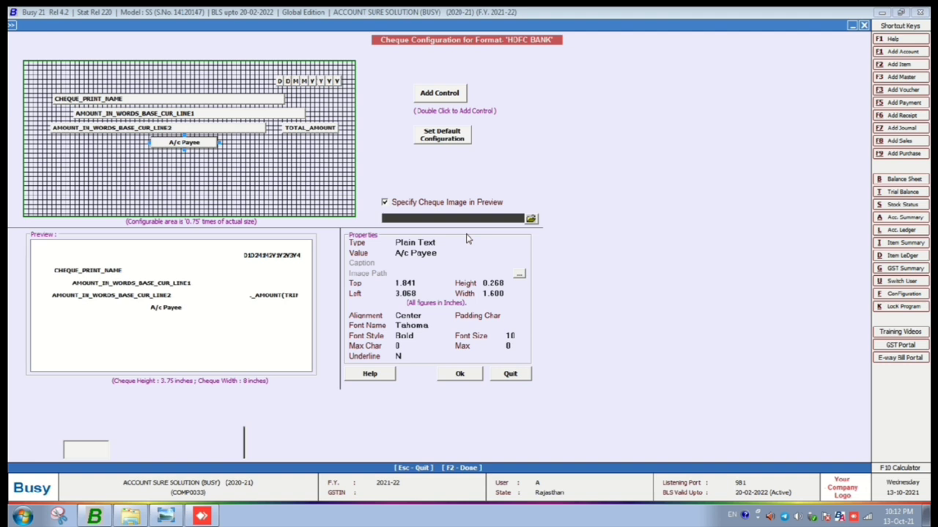
pyautogui.click(531, 220)
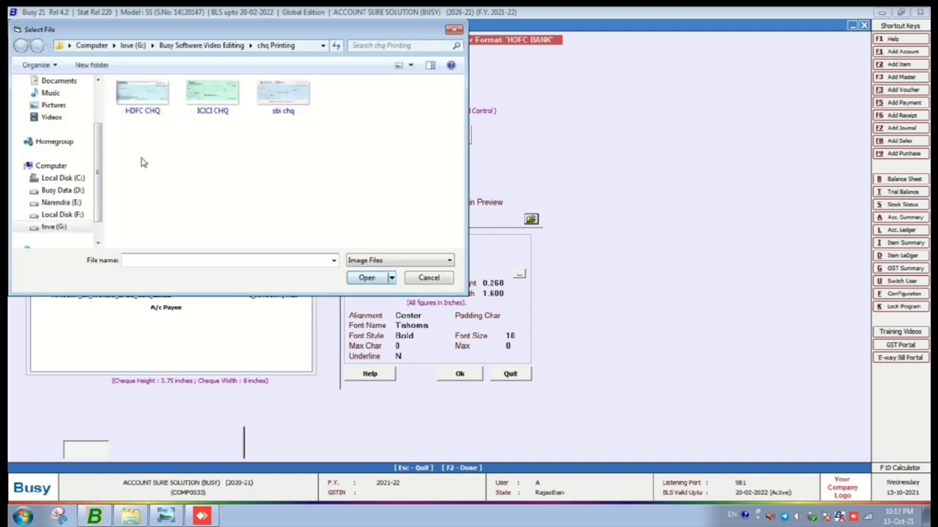
pyautogui.click(143, 99)
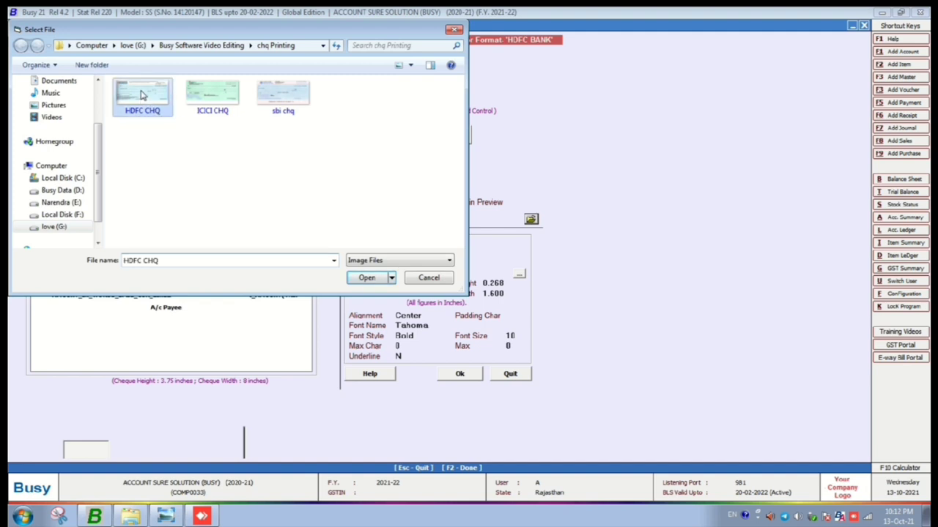
pyautogui.click(364, 281)
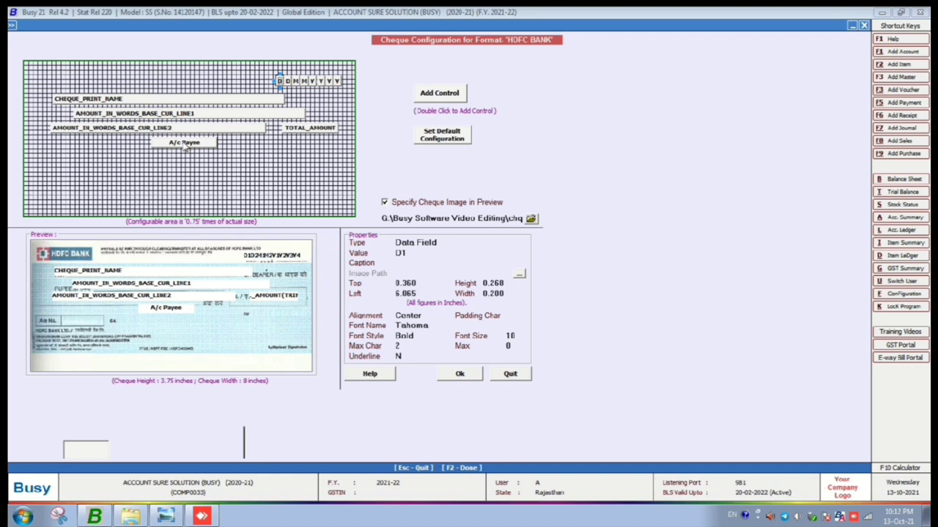
# Step: Move A/c Payee to about 0.21 inches top and 2.99 inches left, and shift CHEQUE_PRINT_NAME onto the cheque's PAY line
pyautogui.moveTo(186, 146); pyautogui.dragTo(181, 77)
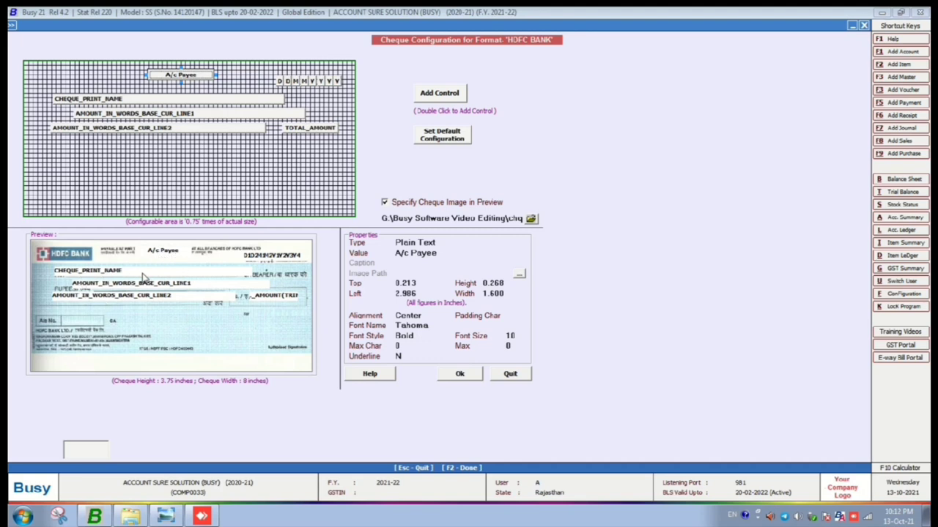
pyautogui.click(93, 101)
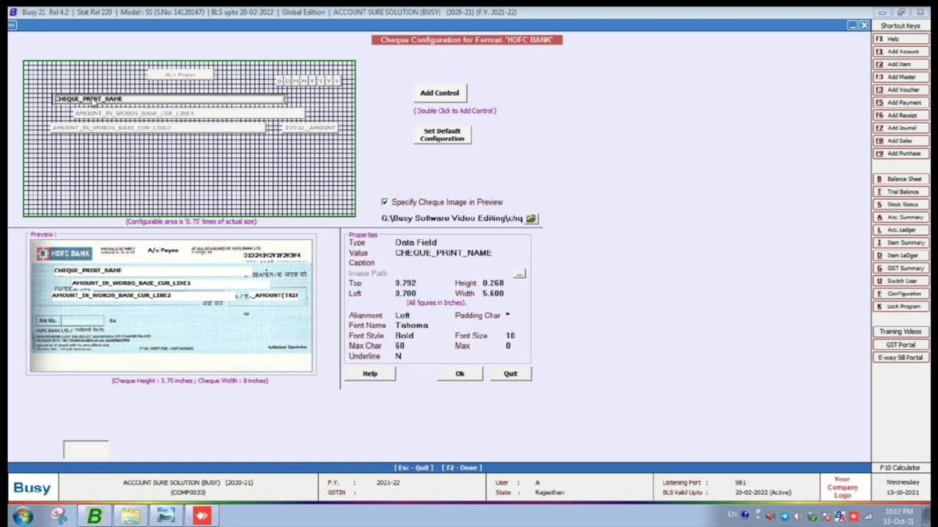
pyautogui.moveTo(93, 100); pyautogui.dragTo(121, 103)
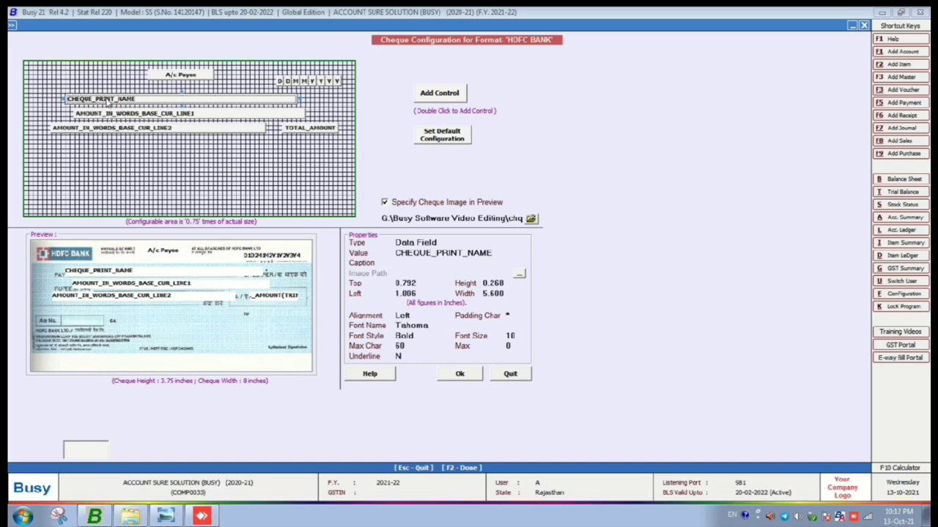
pyautogui.click(108, 103)
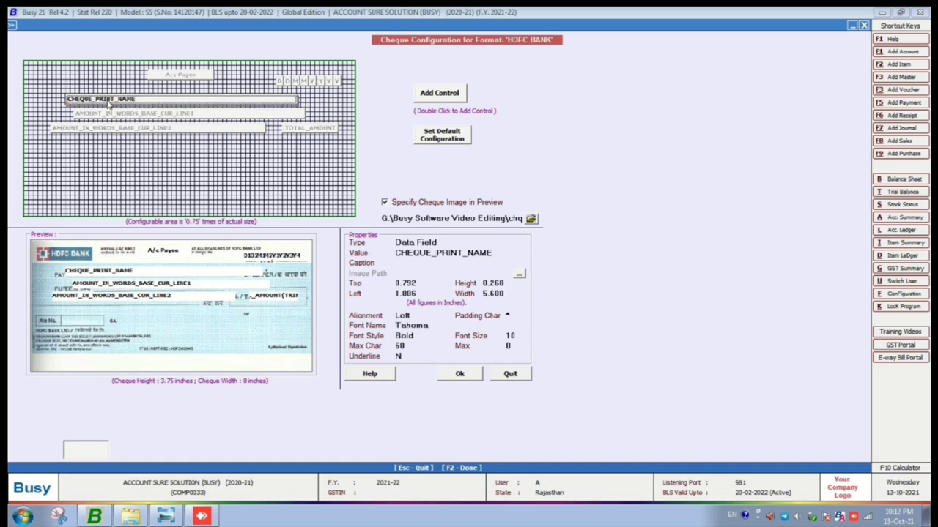
pyautogui.moveTo(109, 104); pyautogui.dragTo(137, 124)
# Step: Align both amount-in-words fields with the cheque's rupees lines and move TOTAL_AMOUNT to about 1.62 inches top, 6.32 inches left
pyautogui.click(128, 119)
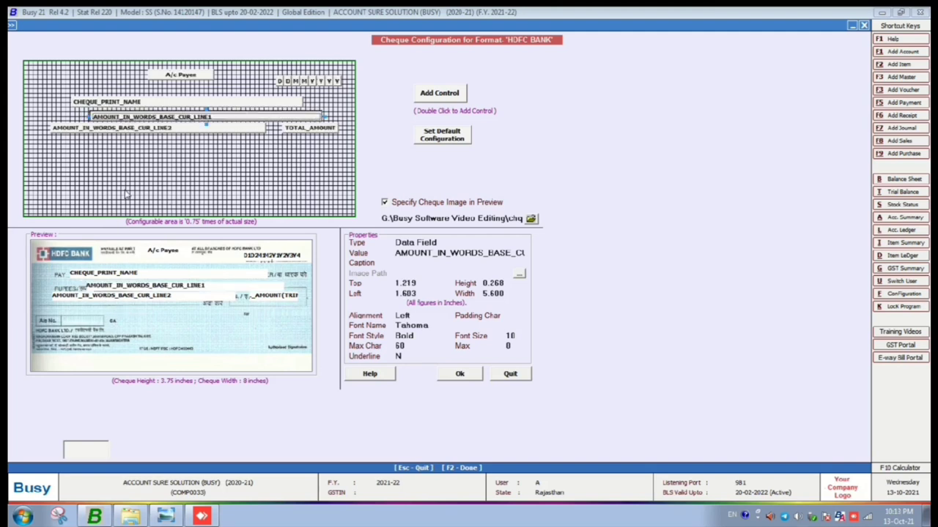
pyautogui.click(121, 129)
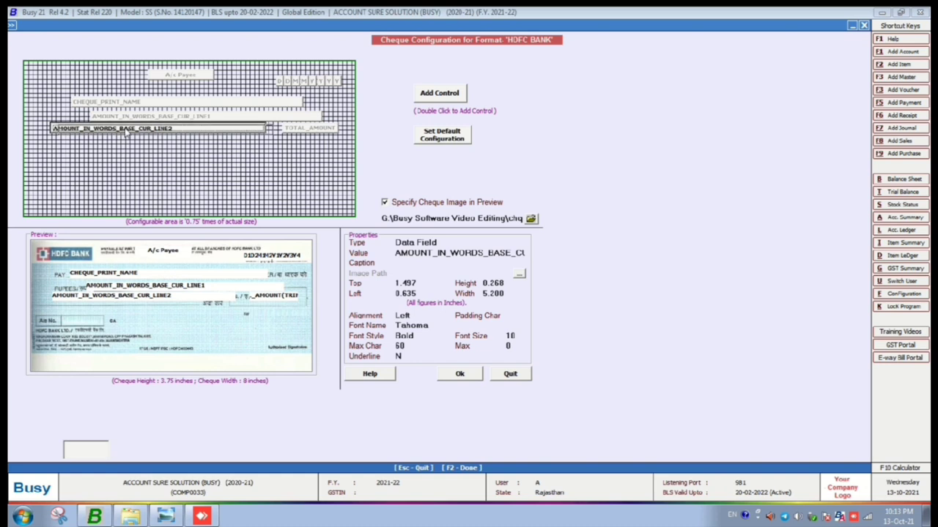
pyautogui.moveTo(130, 134)
pyautogui.mouseDown()
pyautogui.moveTo(141, 138)
pyautogui.moveTo(126, 145)
pyautogui.mouseUp()
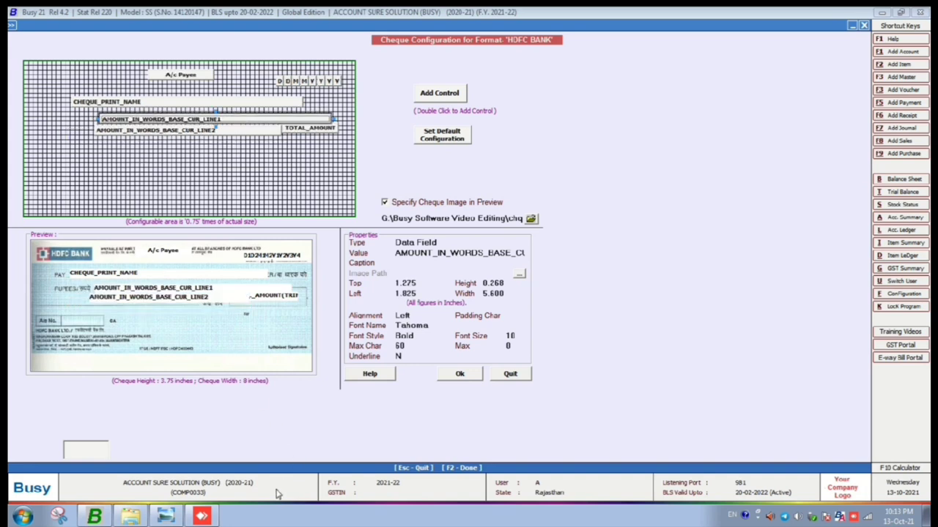
pyautogui.moveTo(303, 129); pyautogui.dragTo(308, 135)
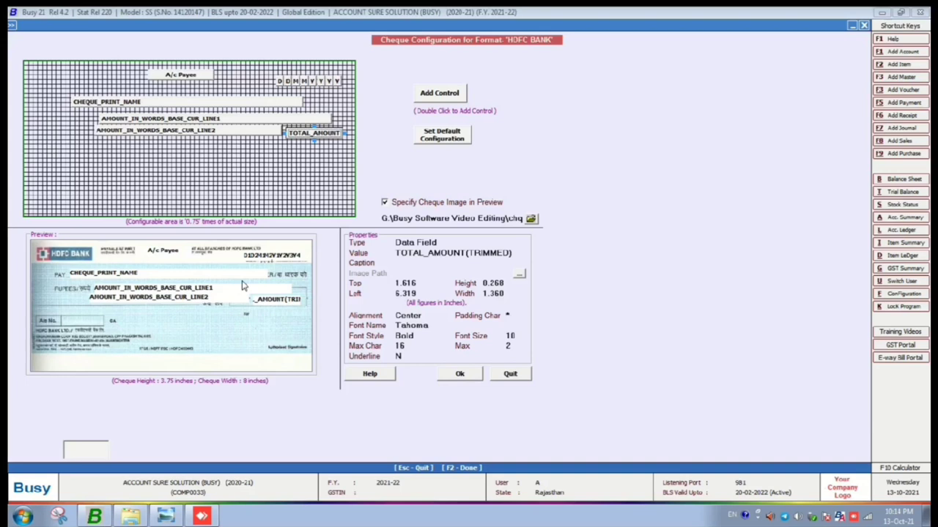
# Step: Adjust CHEQUE_PRINT_NAME to about 0.93 inches top and 1.27 inches left, and save the HDFC BANK cheque configuration
pyautogui.moveTo(188, 101); pyautogui.dragTo(192, 105)
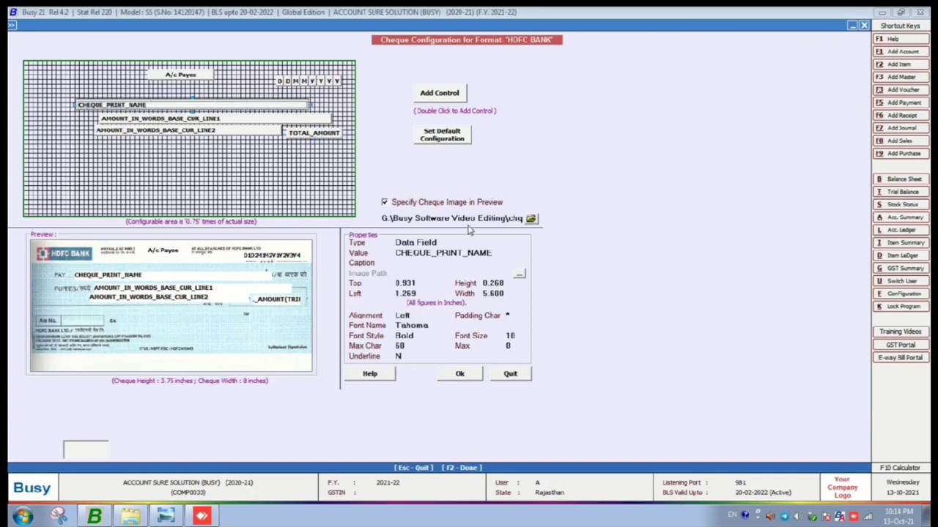
pyautogui.click(461, 375)
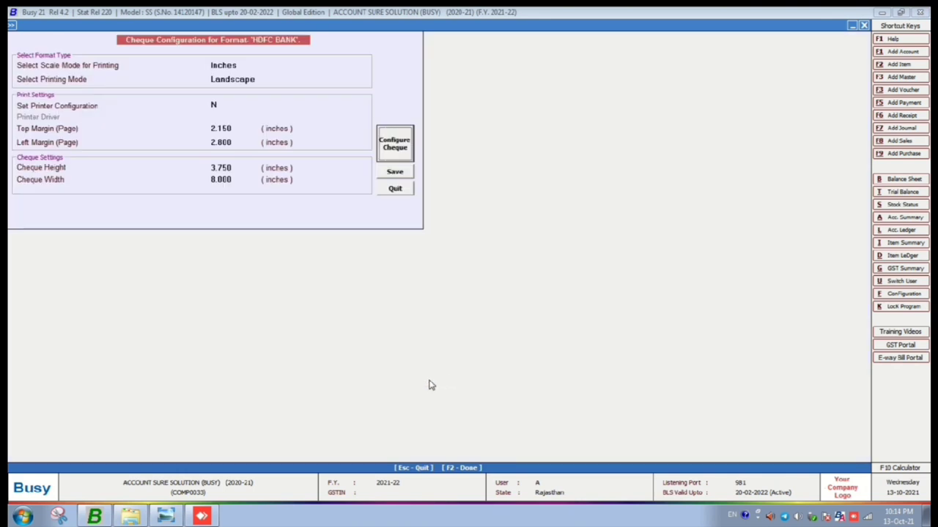
pyautogui.click(398, 176)
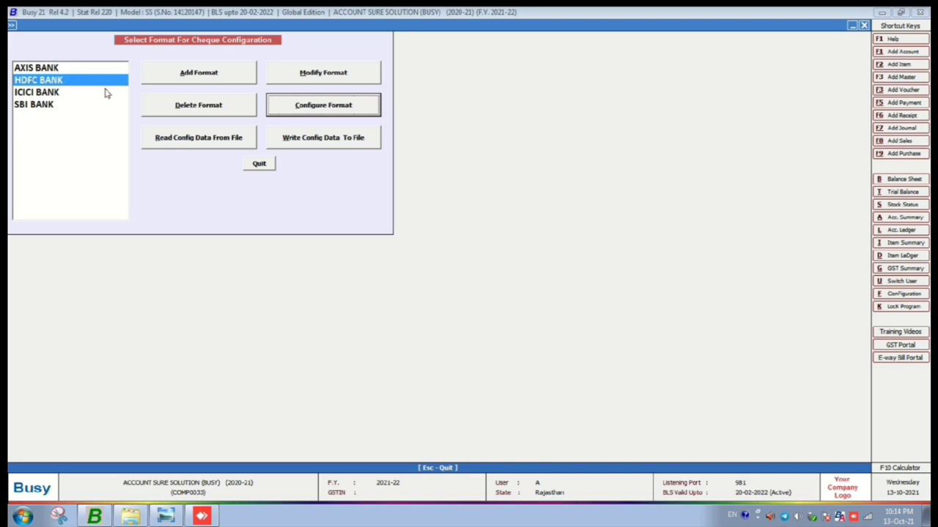
# Step: Open the cheque layout of the ICICI BANK format and move A/c Payee to about 0.21 inches top and 2.78 inches left
pyautogui.click(37, 95)
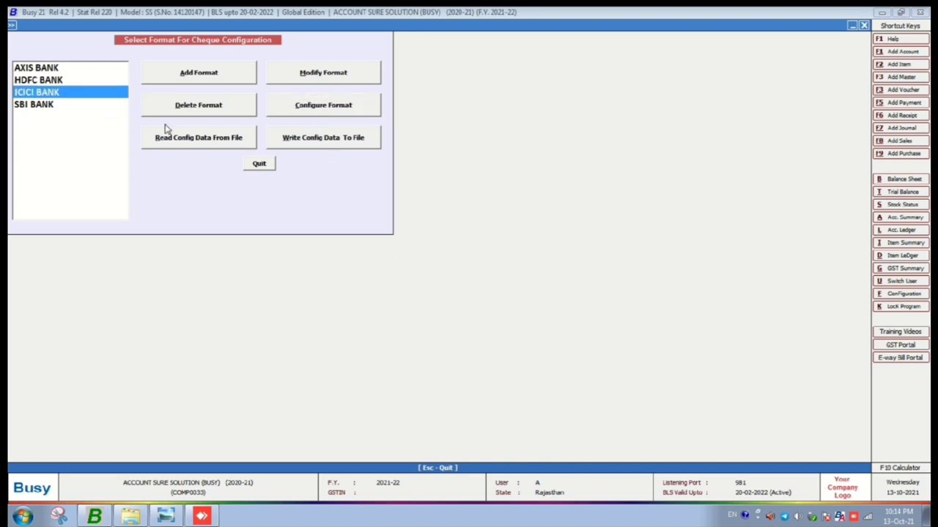
pyautogui.click(322, 105)
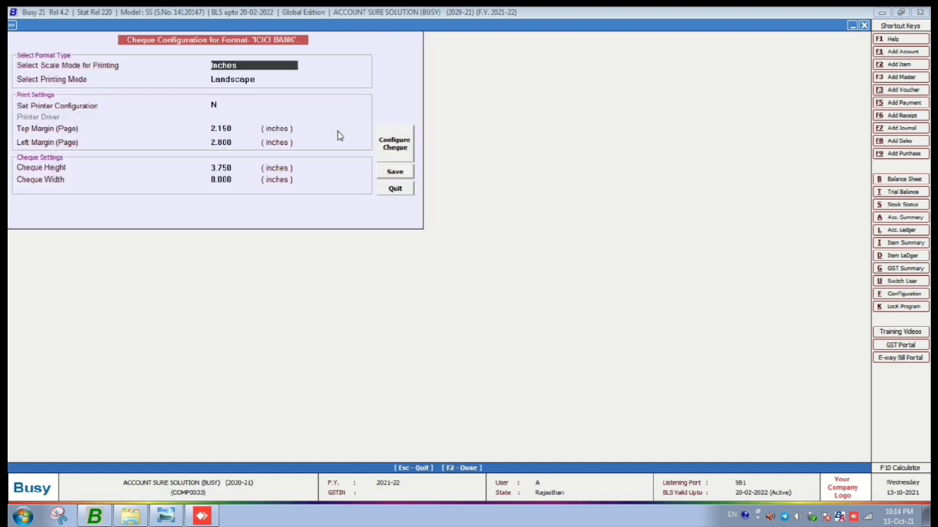
pyautogui.click(396, 150)
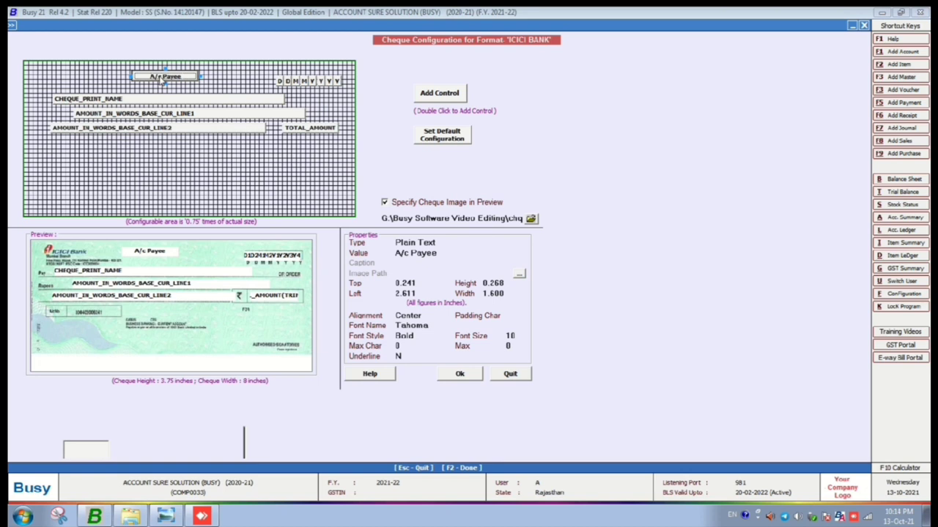
pyautogui.moveTo(162, 81)
pyautogui.mouseDown()
pyautogui.moveTo(166, 91)
pyautogui.moveTo(168, 81)
pyautogui.mouseUp()
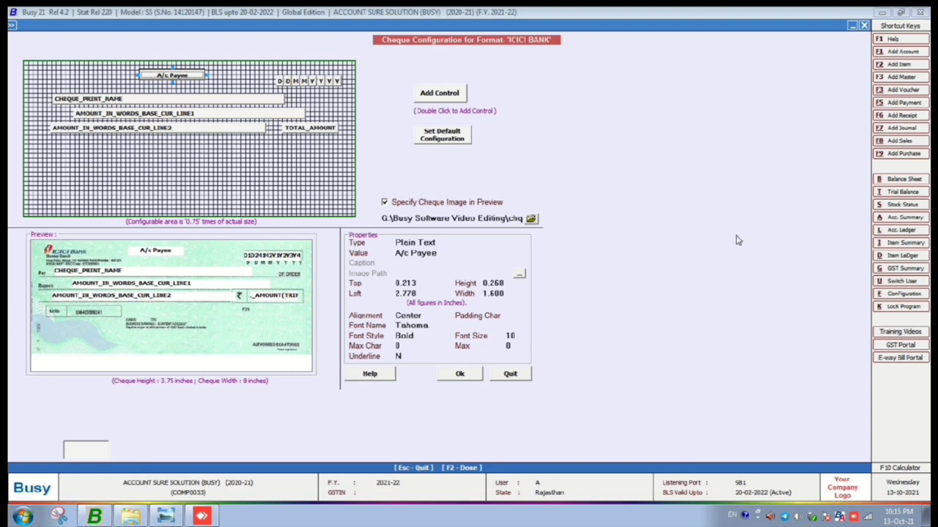
pyautogui.click(531, 218)
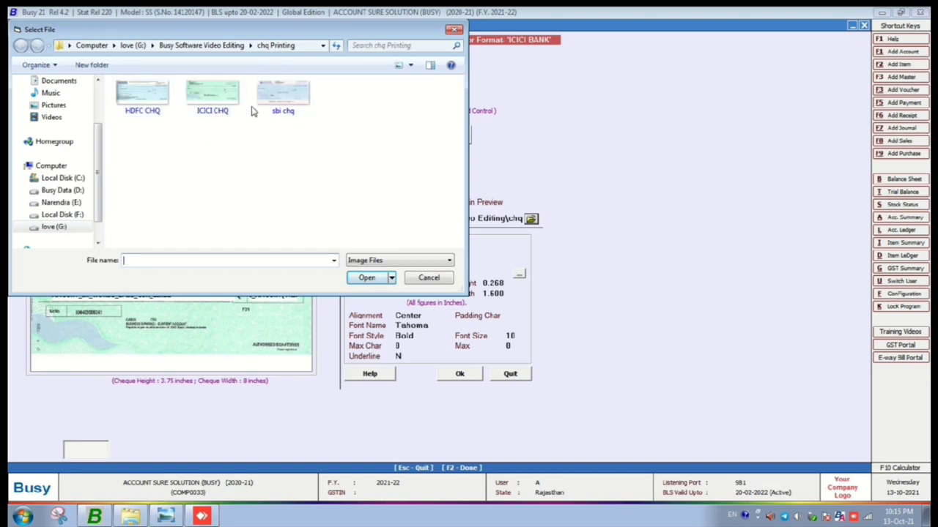
pyautogui.click(429, 279)
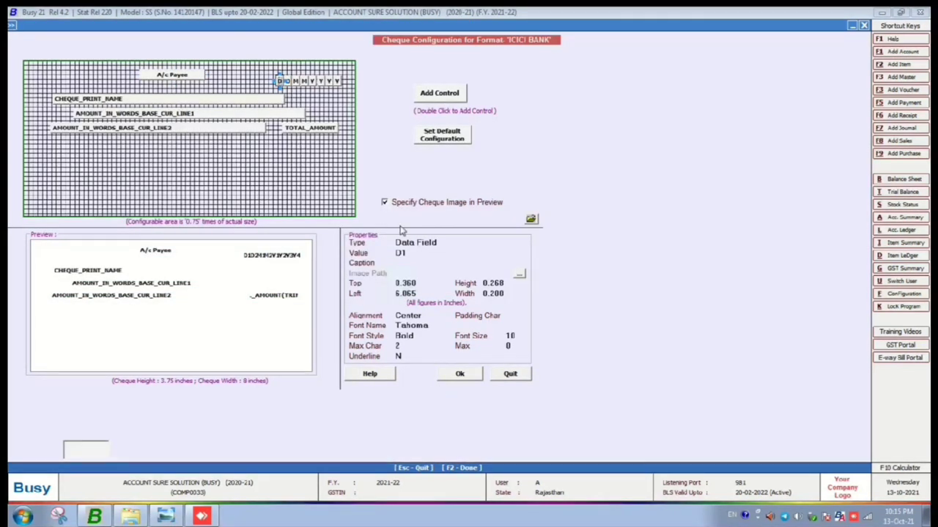
pyautogui.click(531, 222)
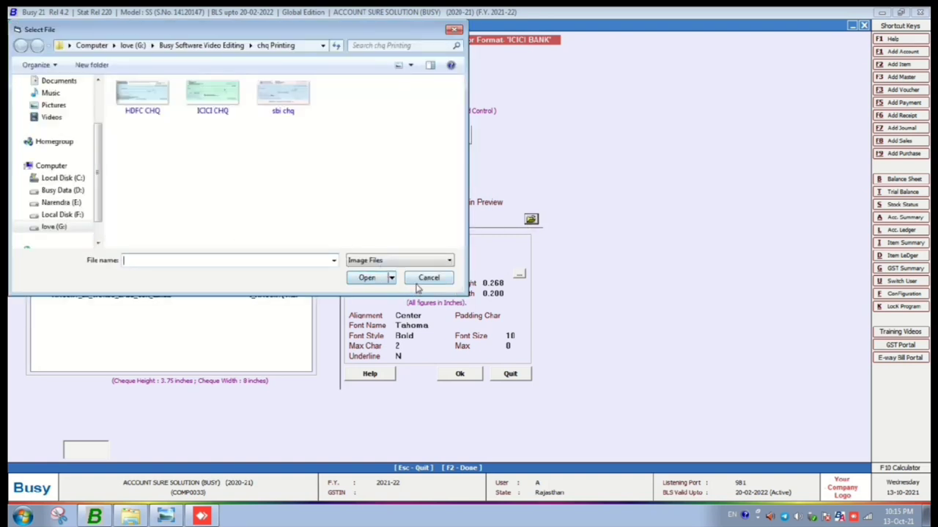
pyautogui.click(429, 278)
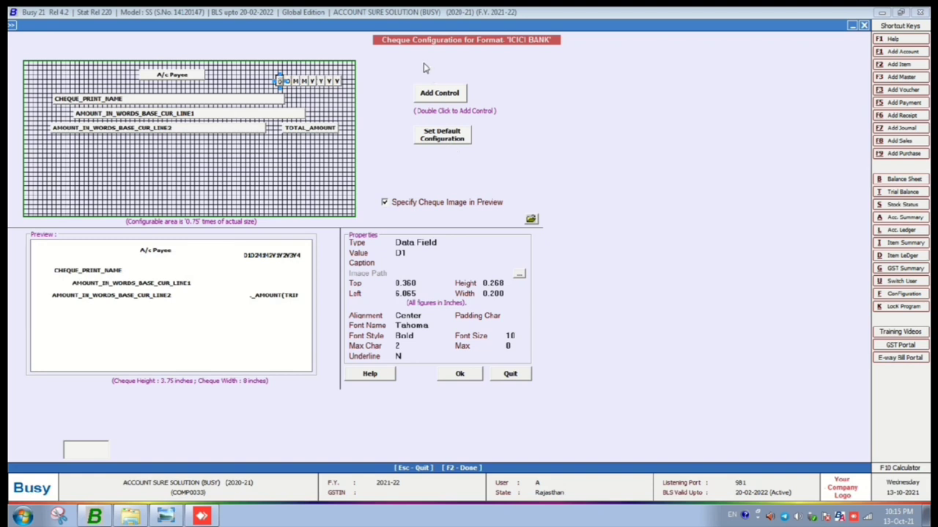
# Step: Load the ICICI CHQ image into the cheque preview and save the ICICI BANK cheque configuration
pyautogui.click(531, 219)
pyautogui.click(219, 99)
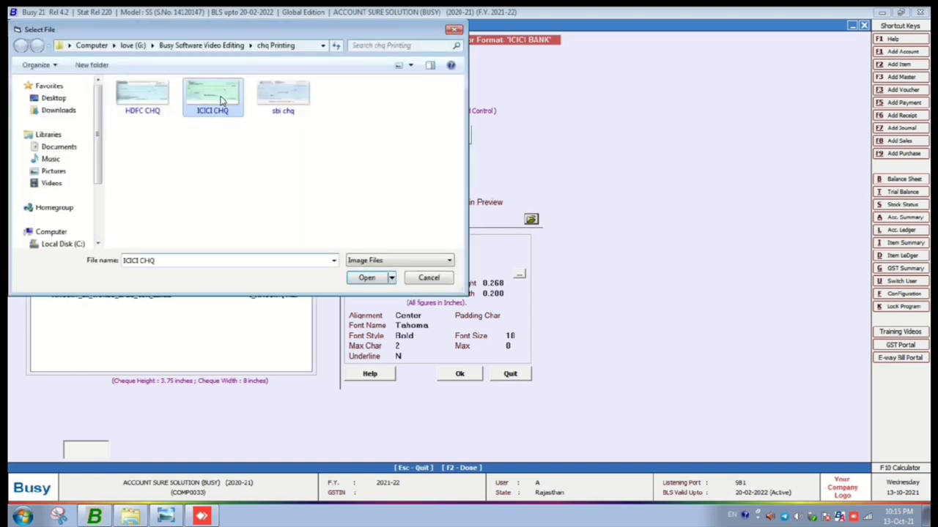
pyautogui.click(365, 277)
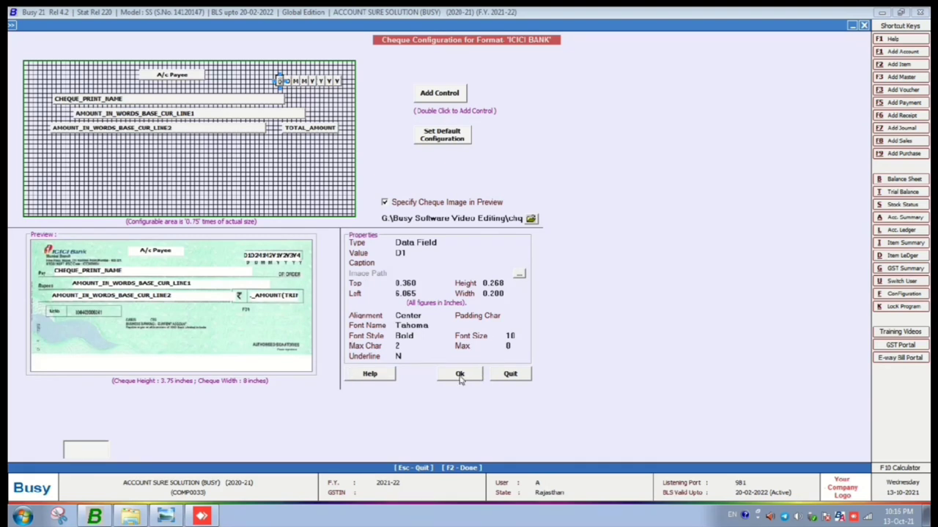
pyautogui.click(460, 375)
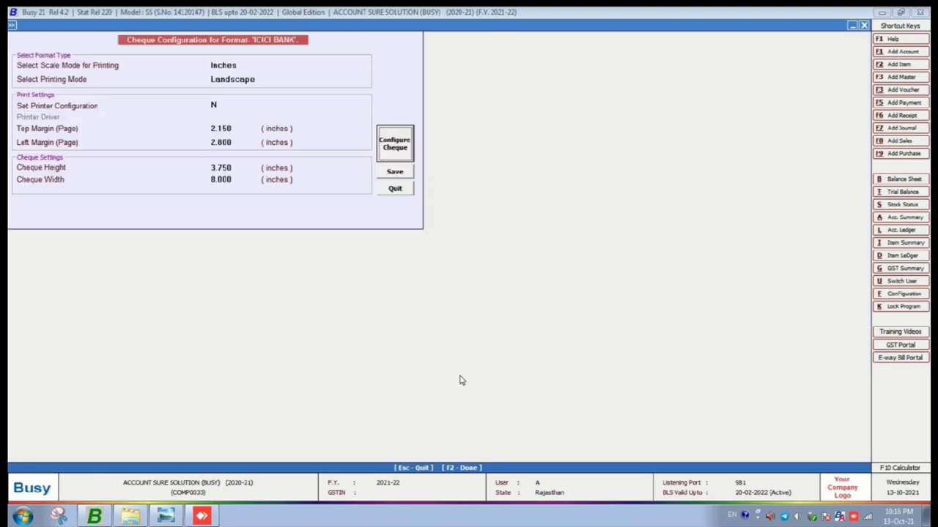
pyautogui.click(394, 174)
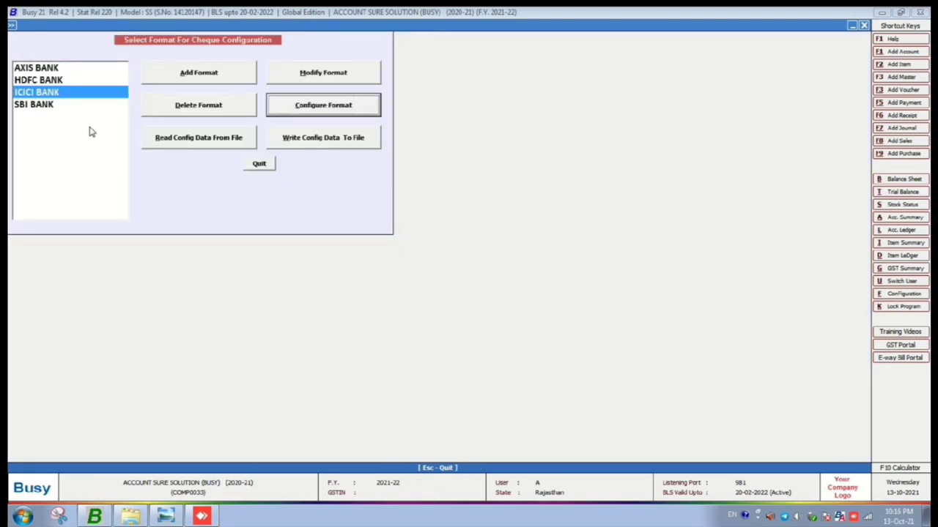
# Step: Open the cheque layout of the SBI BANK format, accept it and save the SBI BANK cheque configuration
pyautogui.click(50, 109)
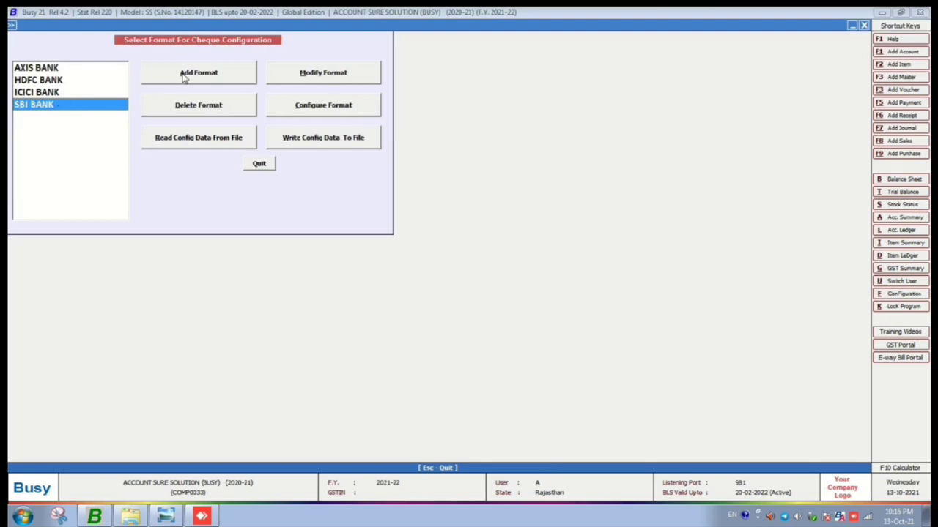
pyautogui.click(320, 108)
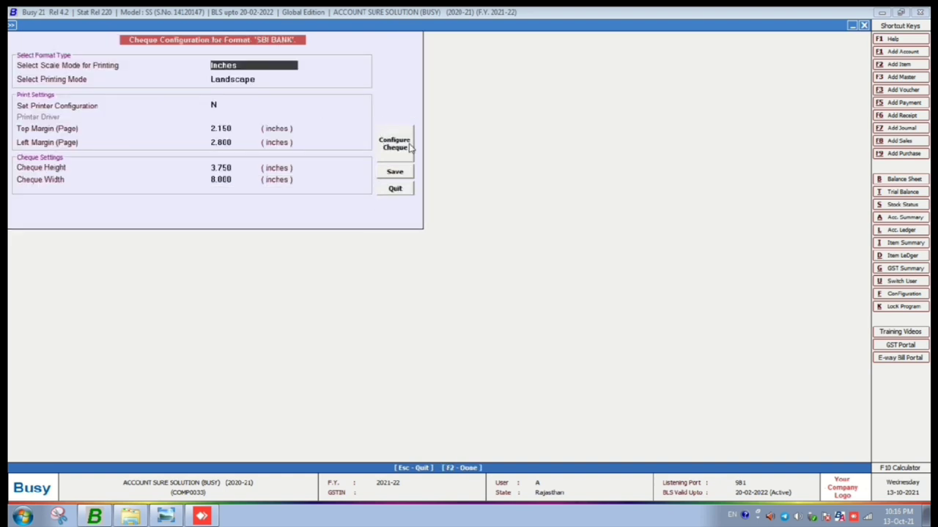
pyautogui.click(401, 147)
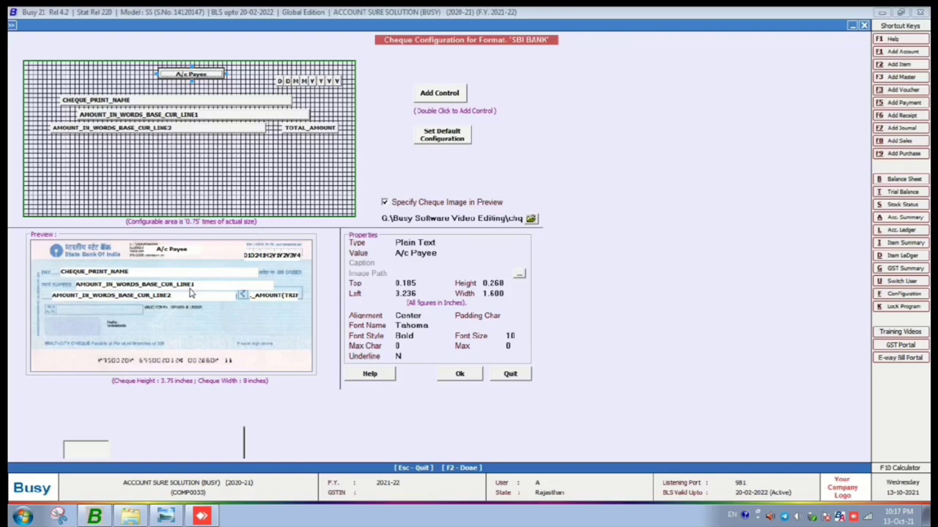
pyautogui.click(460, 375)
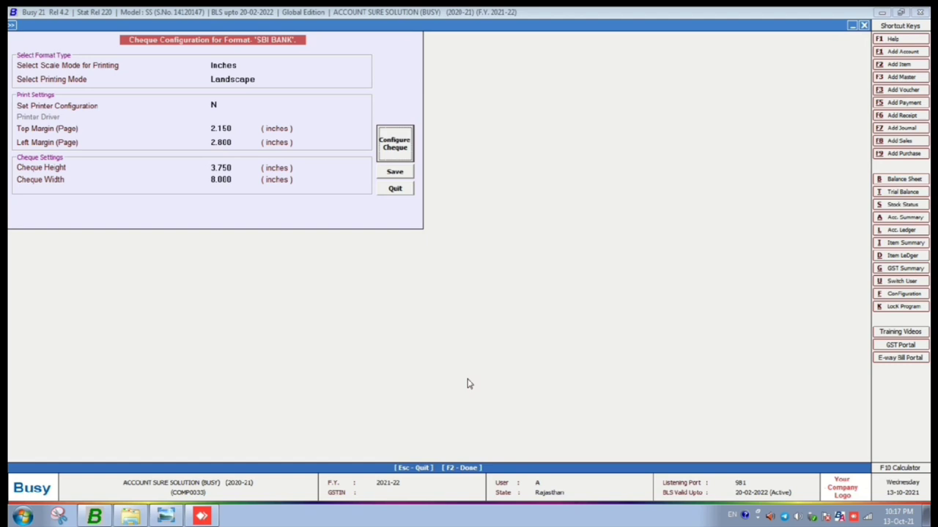
pyautogui.click(397, 174)
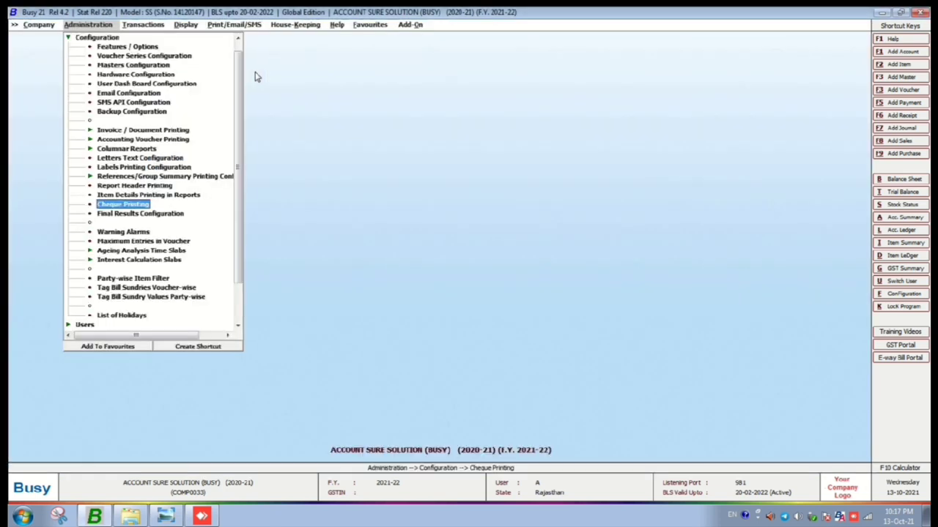
# Step: Leave the cheque configuration and open the numbered SBI BANK A/C account master, in the Bank O/D Account group, for modification
pyautogui.press('Escape')
pyautogui.press('Up')
pyautogui.press('Return')
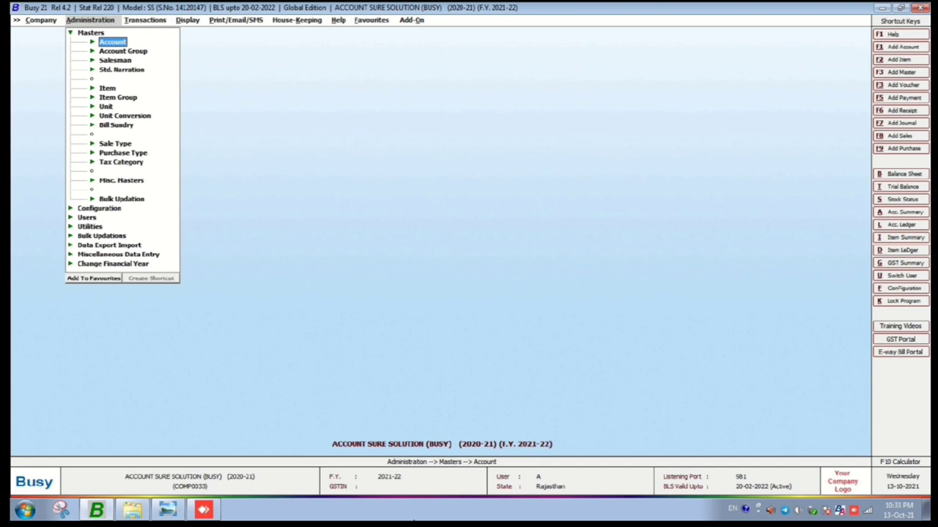
pyautogui.press('Return')
pyautogui.press('Down')
pyautogui.press('Return')
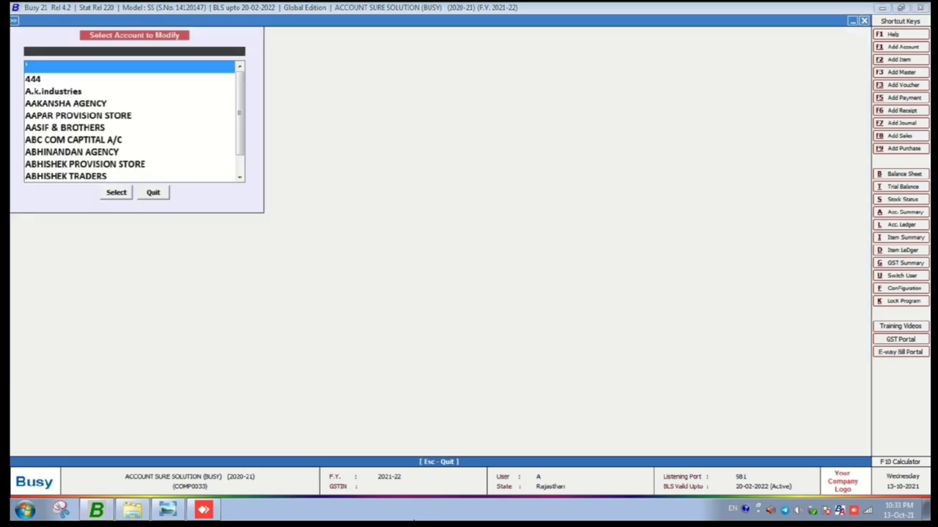
pyautogui.write('SBI')
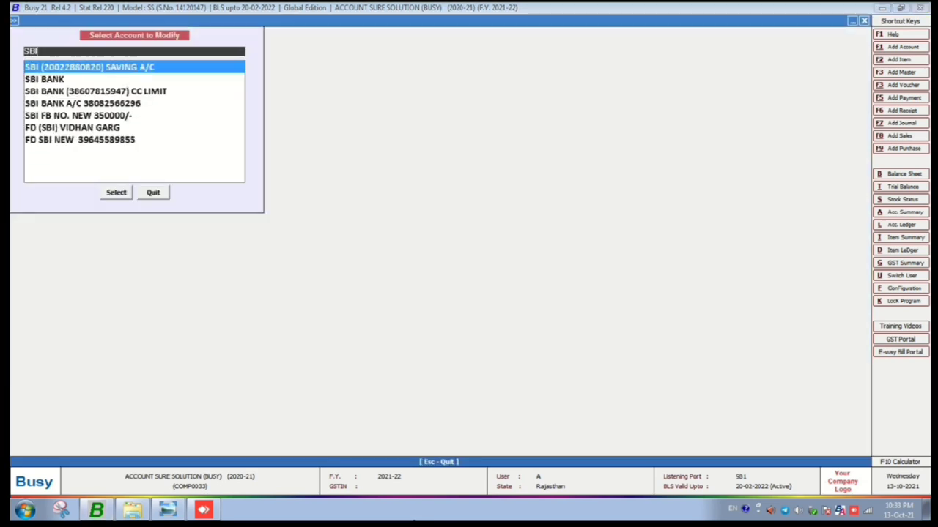
pyautogui.press('Down')
pyautogui.press('Down')
pyautogui.press('Down')
pyautogui.press('Return')
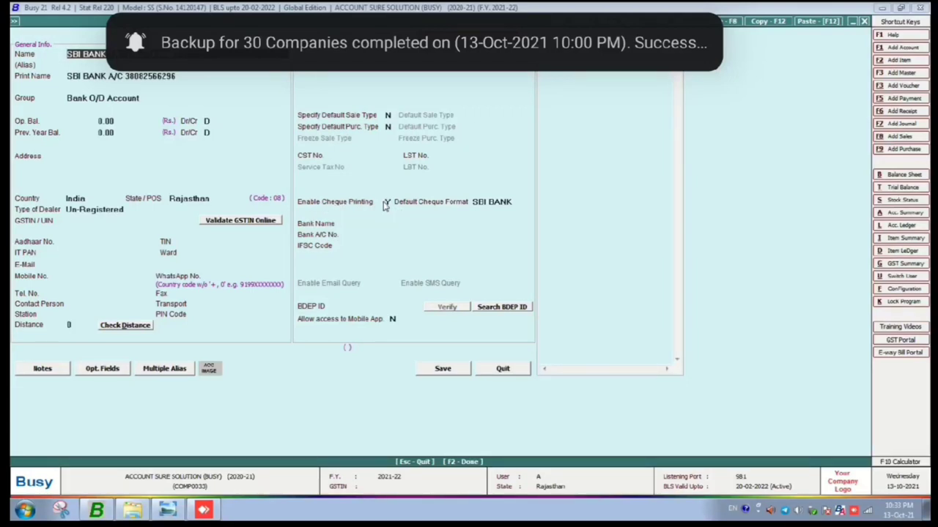
# Step: Set Enable Cheque Printing to Y with SBI BANK as the default cheque format, then save and close the account
pyautogui.press('n')
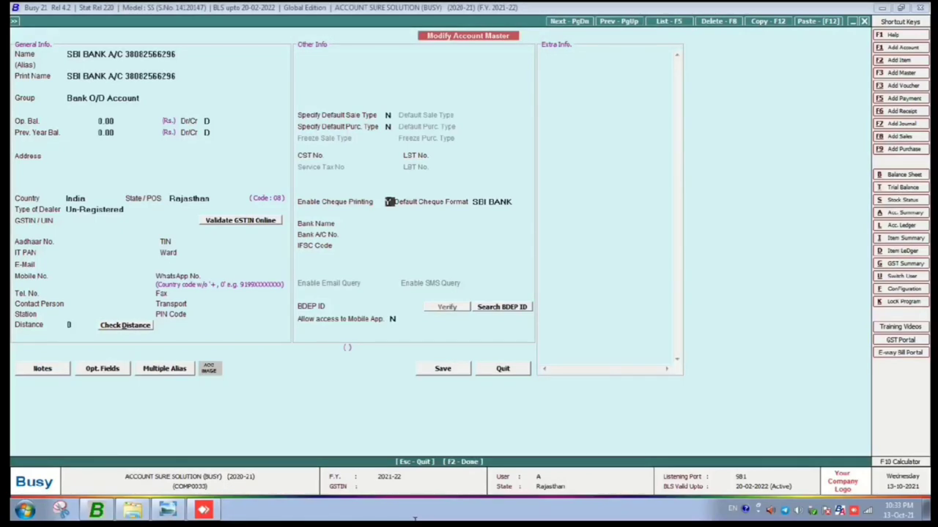
pyautogui.press('y')
pyautogui.press('Return')
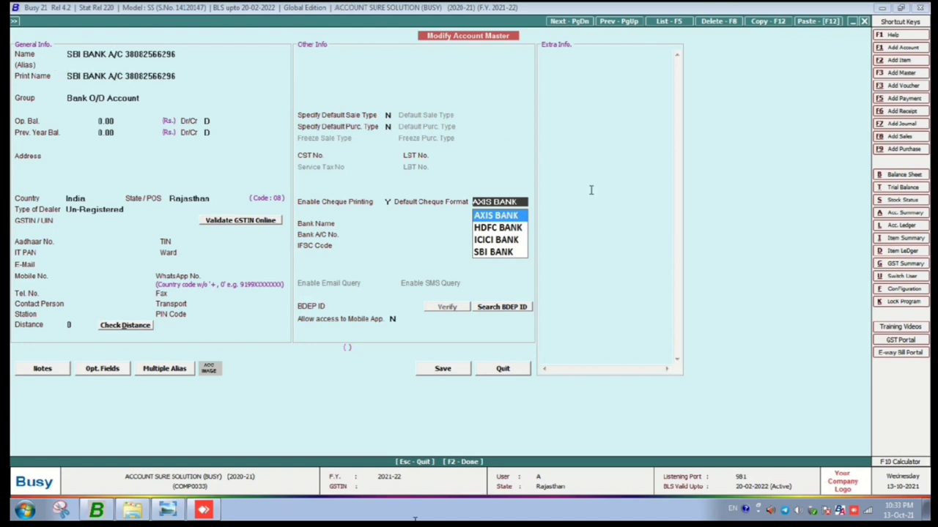
pyautogui.press('Down')
pyautogui.press('Down')
pyautogui.press('Down')
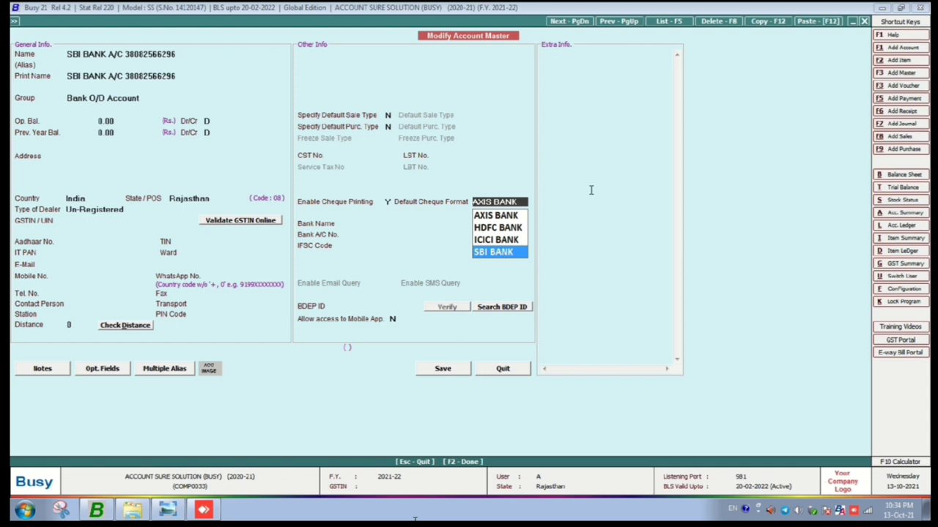
pyautogui.press('Up')
pyautogui.press('Down')
pyautogui.press('Return')
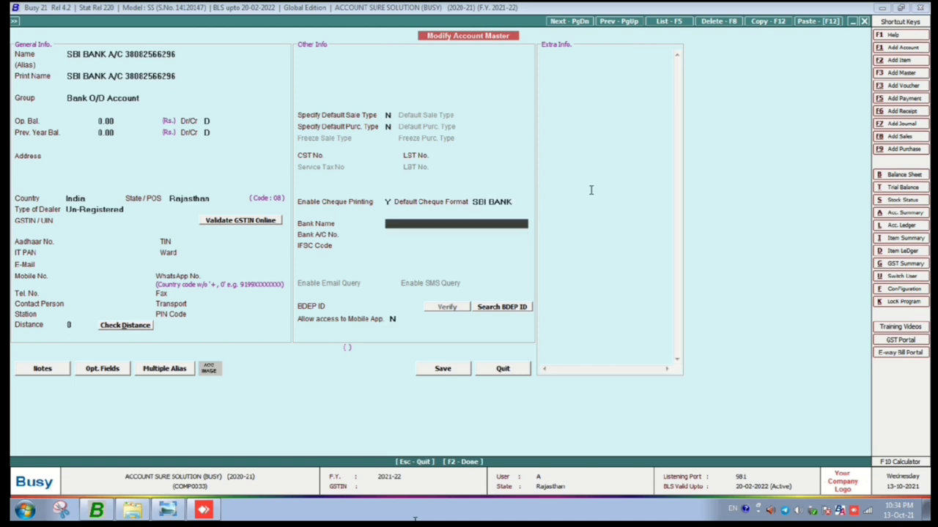
pyautogui.click(439, 370)
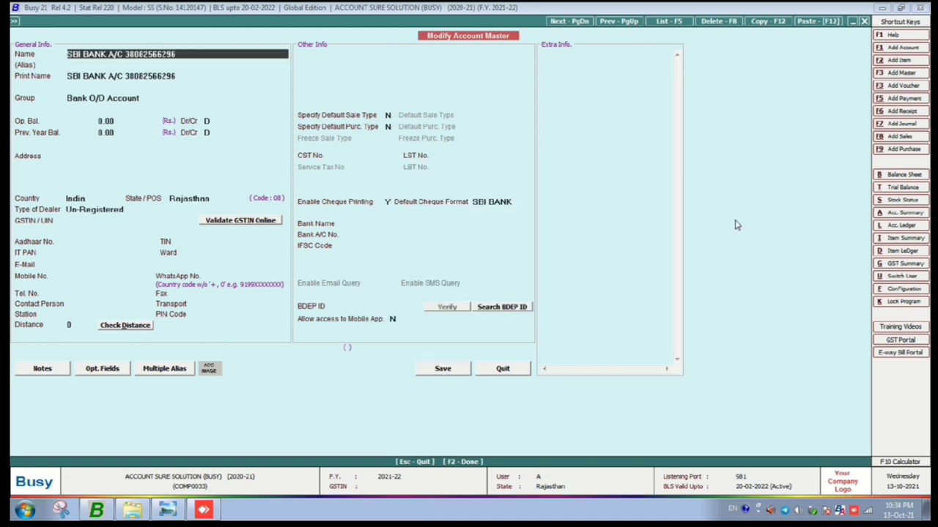
pyautogui.press('Escape')
pyautogui.press('Escape')
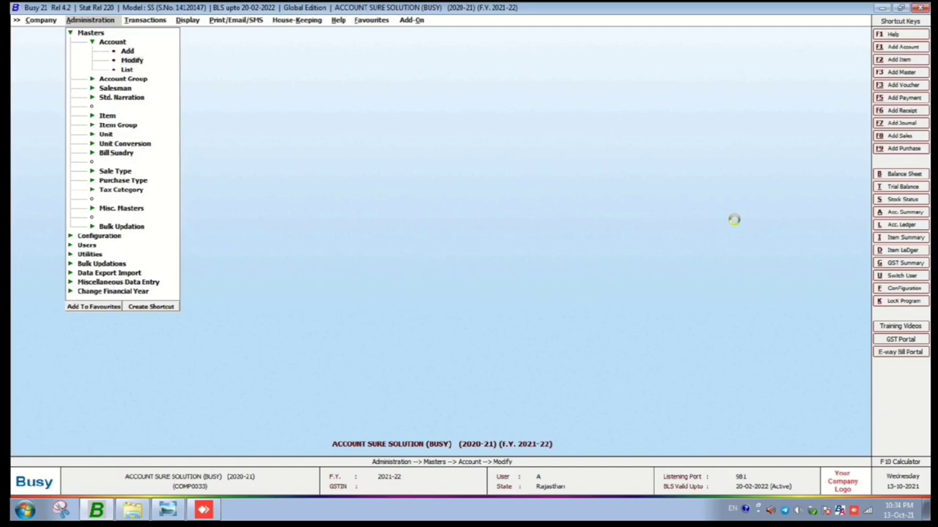
# Step: Open the ABHINANDAN AGENCY account for modification, check its Beneficiary Name, and save it without a default salesman
pyautogui.press('Return')
pyautogui.write('ABH')
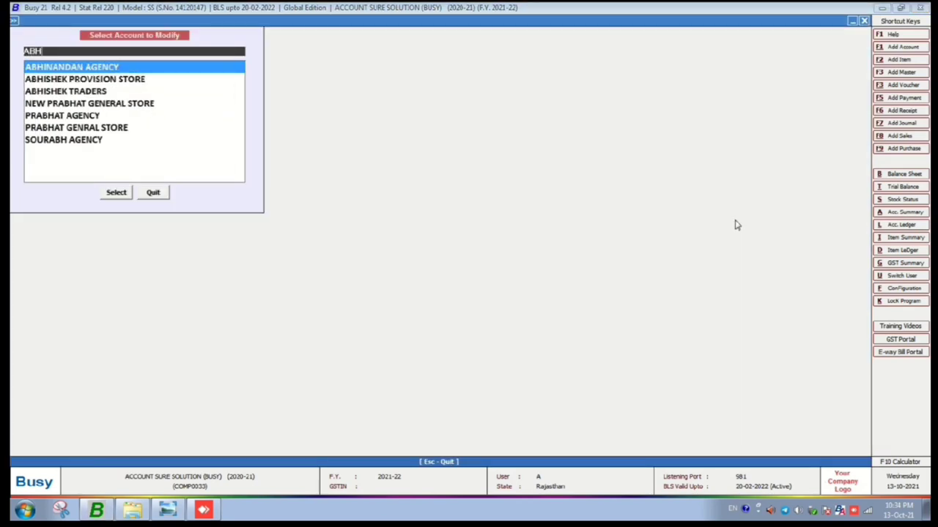
pyautogui.press('Return')
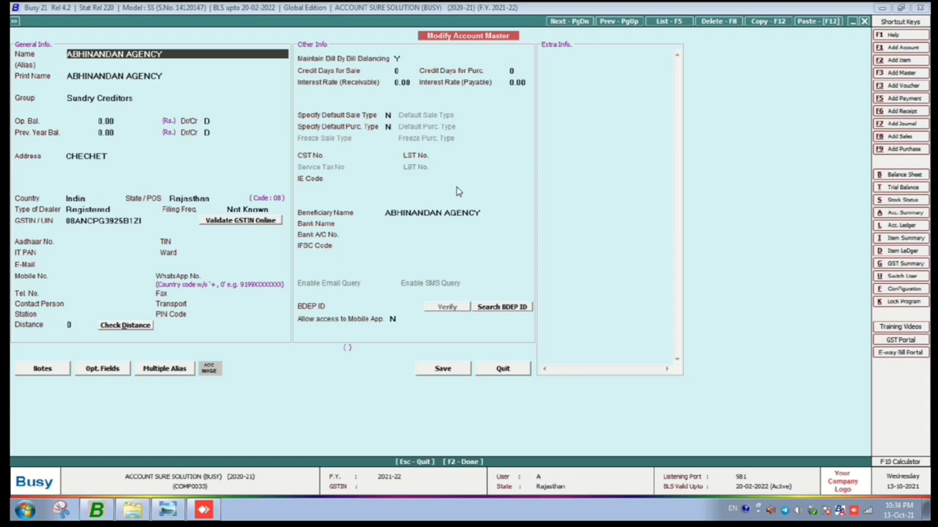
pyautogui.click(496, 213)
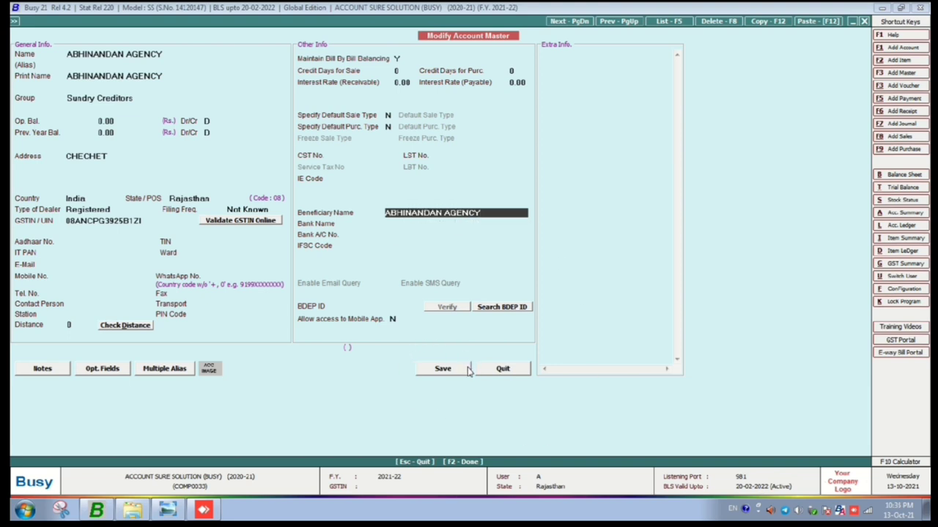
pyautogui.click(445, 371)
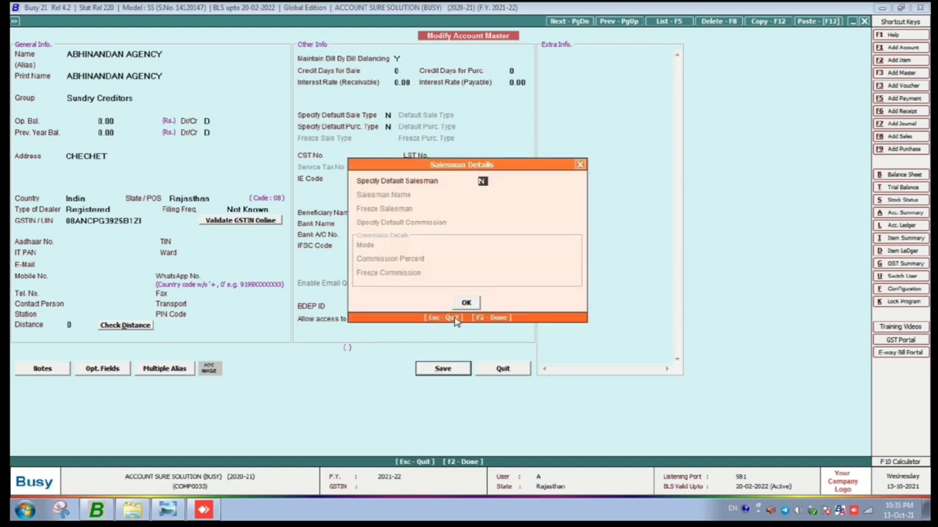
pyautogui.click(465, 307)
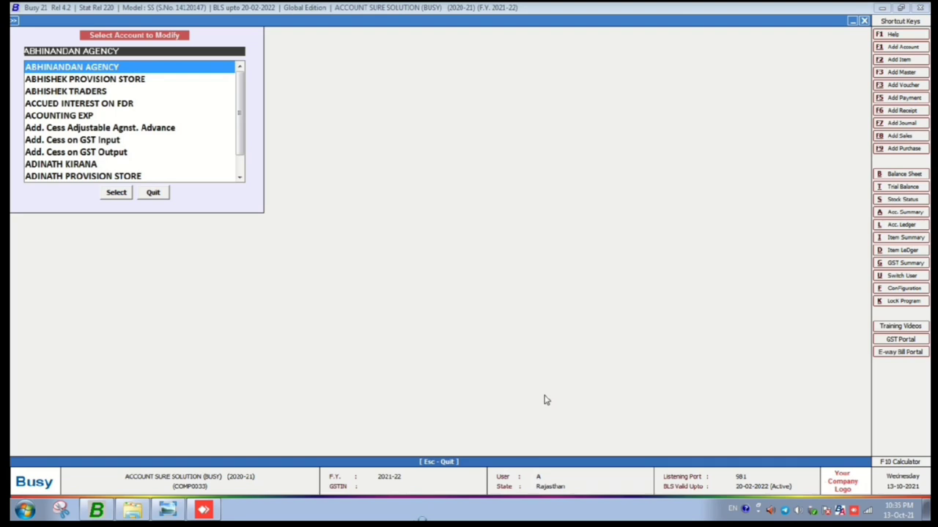
# Step: Reopen the ABHINANDAN AGENCY account to review its Beneficiary Name, and close the account masters
pyautogui.press('Return')
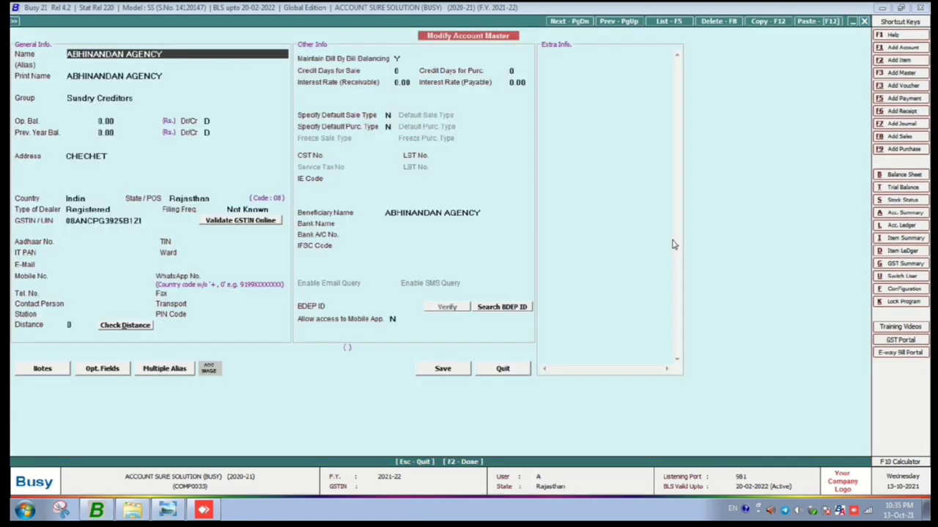
pyautogui.press('Escape')
pyautogui.press('Escape')
pyautogui.press('Escape')
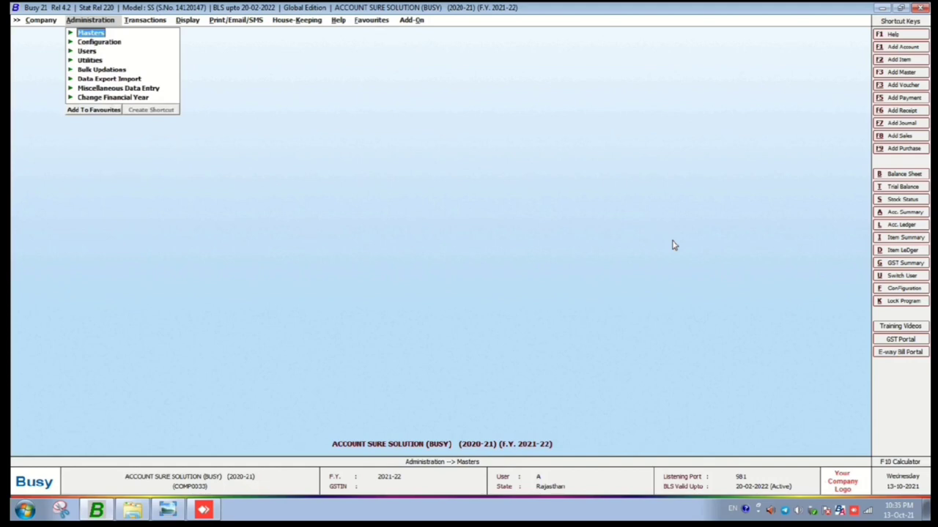
# Step: Start a new payment voucher in the Main series dated 13-10-2021 with GST Nature set to Not Applicable
pyautogui.press('Right')
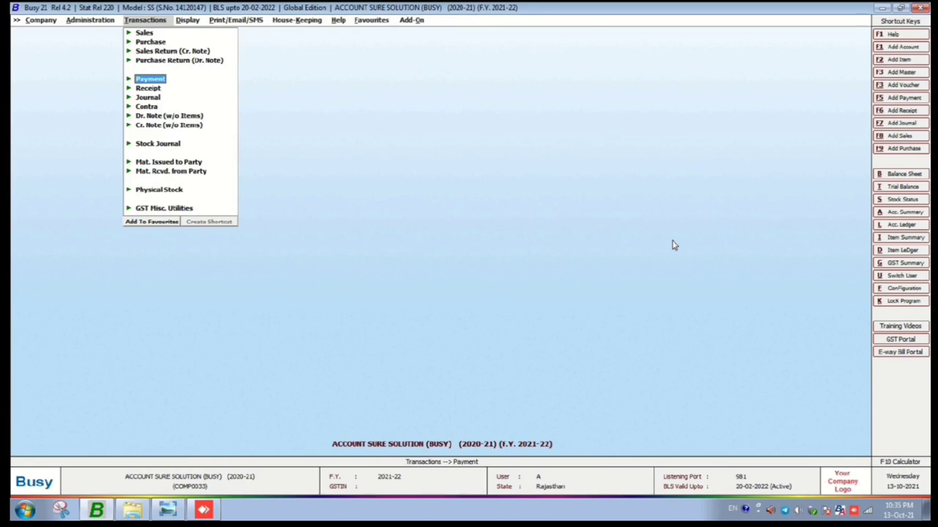
pyautogui.press('Return')
pyautogui.press('Return')
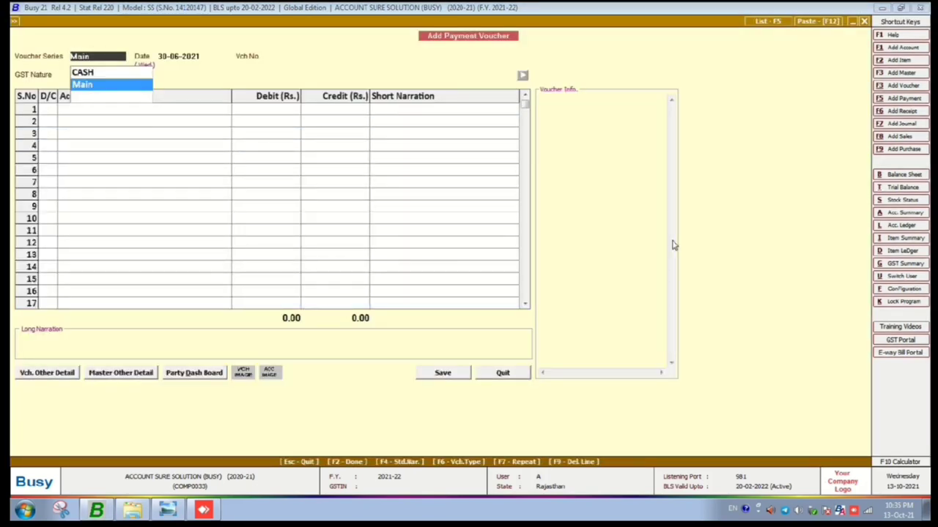
pyautogui.press('Return')
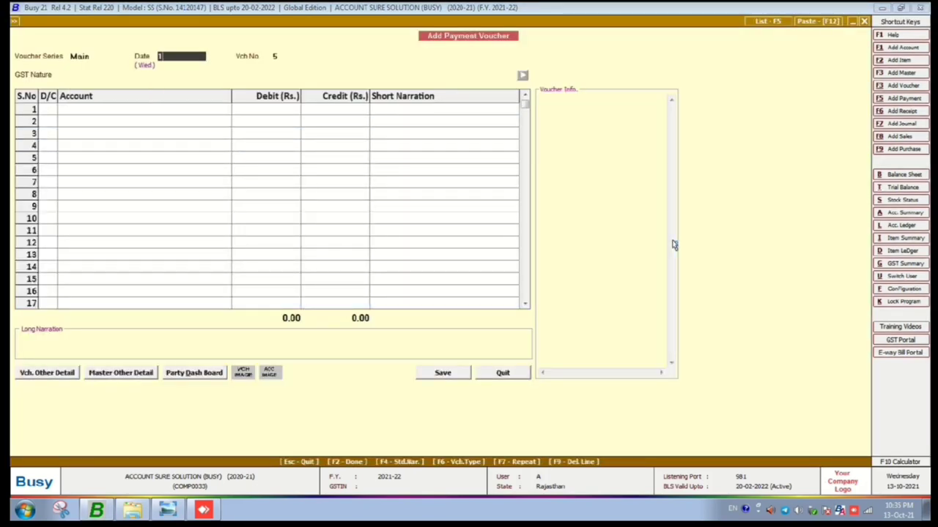
pyautogui.write('13.10')
pyautogui.press('Return')
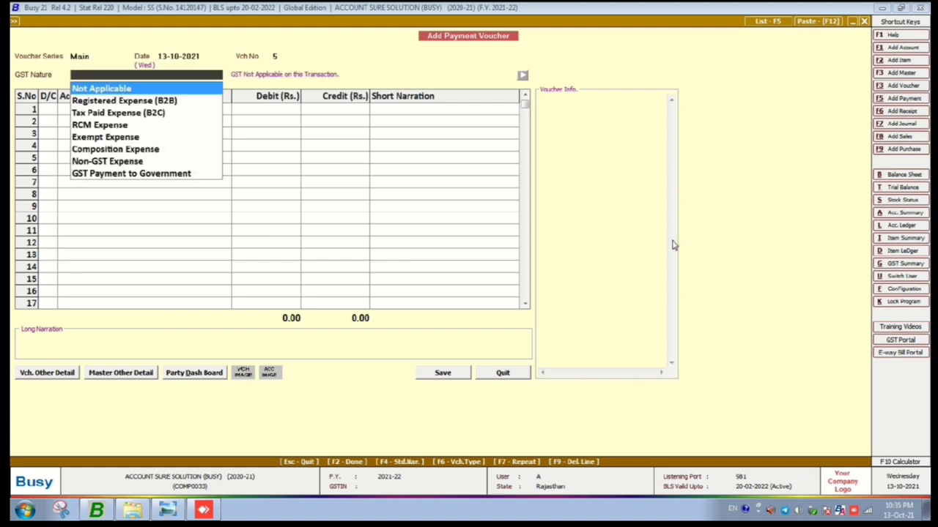
pyautogui.press('Return')
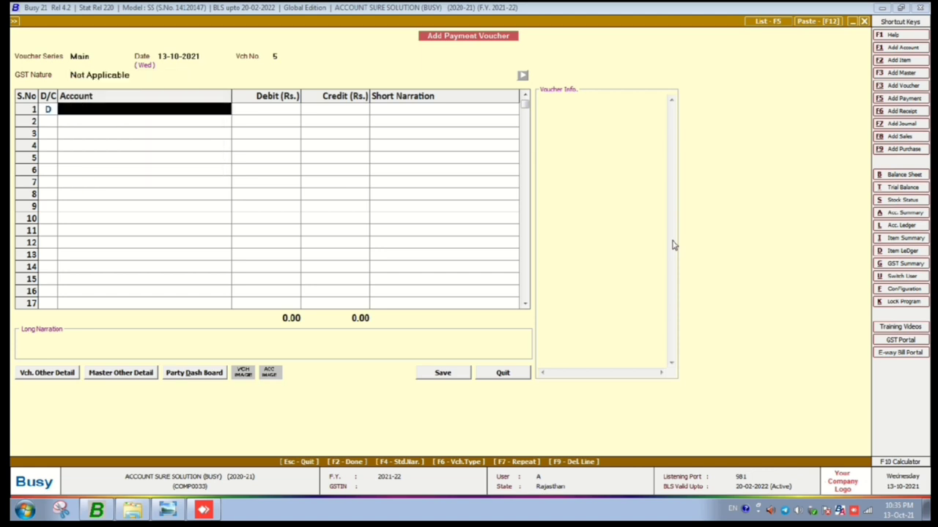
# Step: Debit ABHINANDAN AGENCY with 10000 and adjust the amount bill-by-bill against new reference 5
pyautogui.write('a')
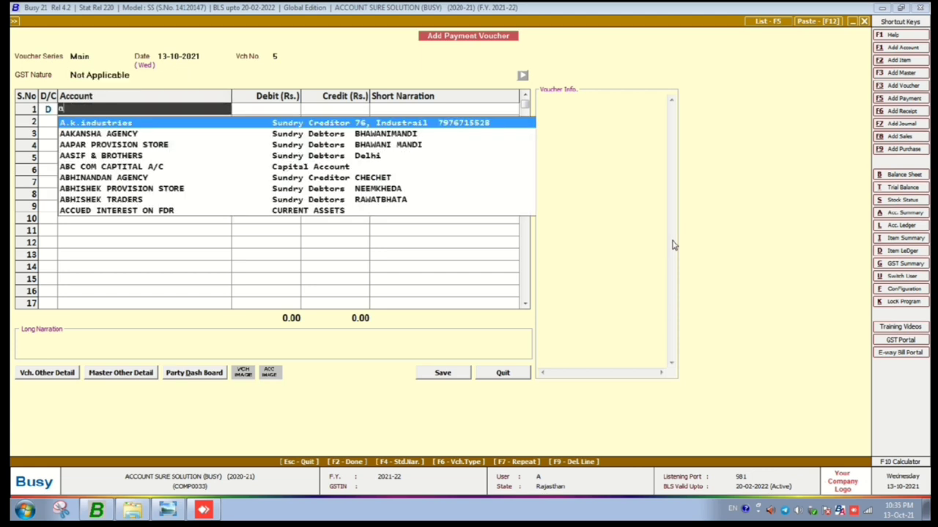
pyautogui.write('bhi')
pyautogui.press('Return')
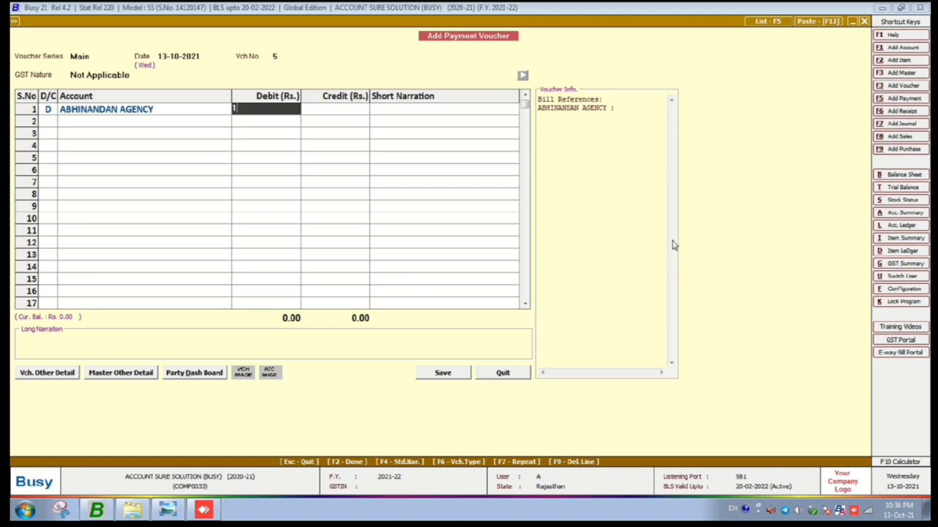
pyautogui.write('10000')
pyautogui.press('Return')
pyautogui.press('Return')
pyautogui.press('Return')
pyautogui.press('Return')
pyautogui.press('Return')
pyautogui.press('Return')
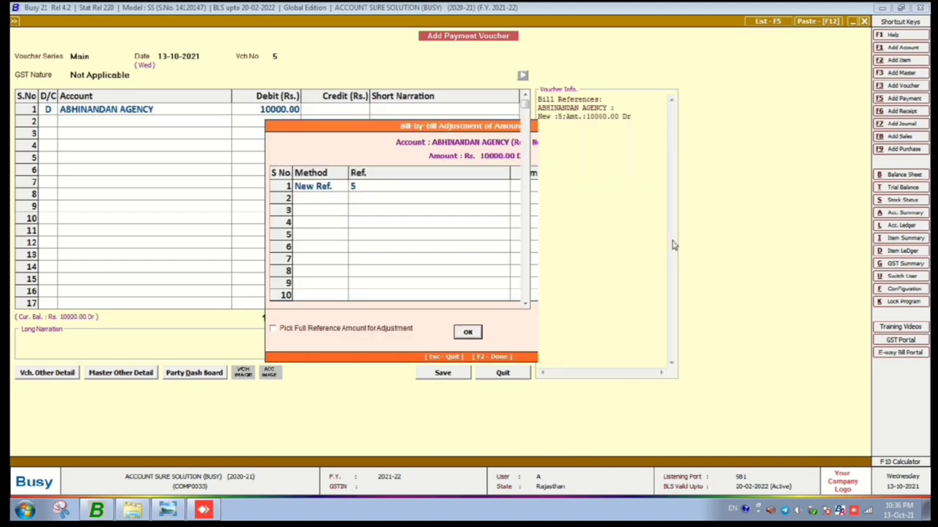
pyautogui.press('Return')
# Step: Enter CHQ NO and the cheque number as the short narration of the ABHINANDAN AGENCY line
pyautogui.write('cH')
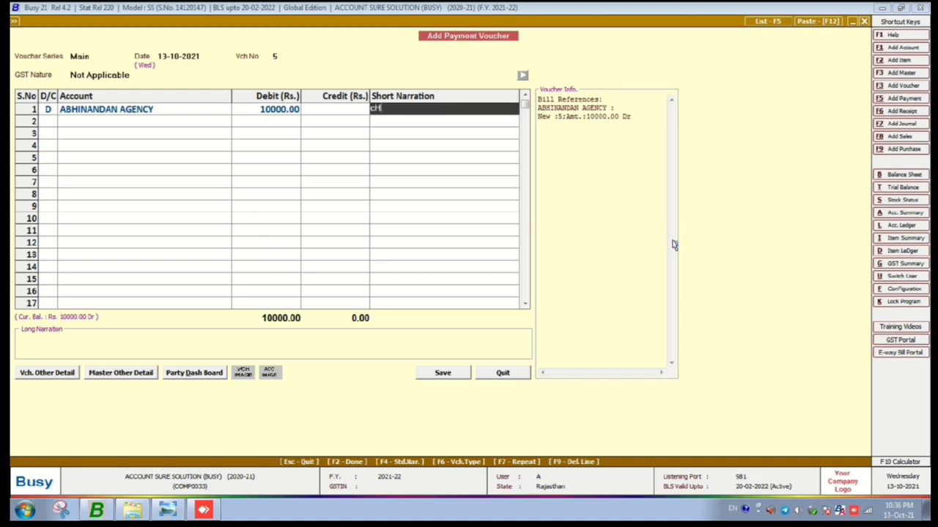
pyautogui.write('Q NO .123456')
pyautogui.press('Return')
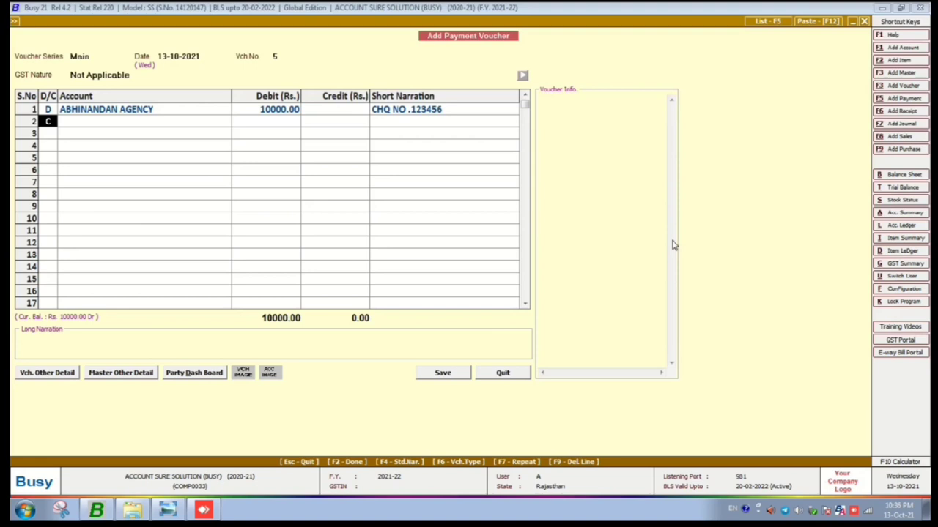
# Step: Credit the numbered SBI BANK A/C account with 10000 and save the payment voucher
pyautogui.press('Return')
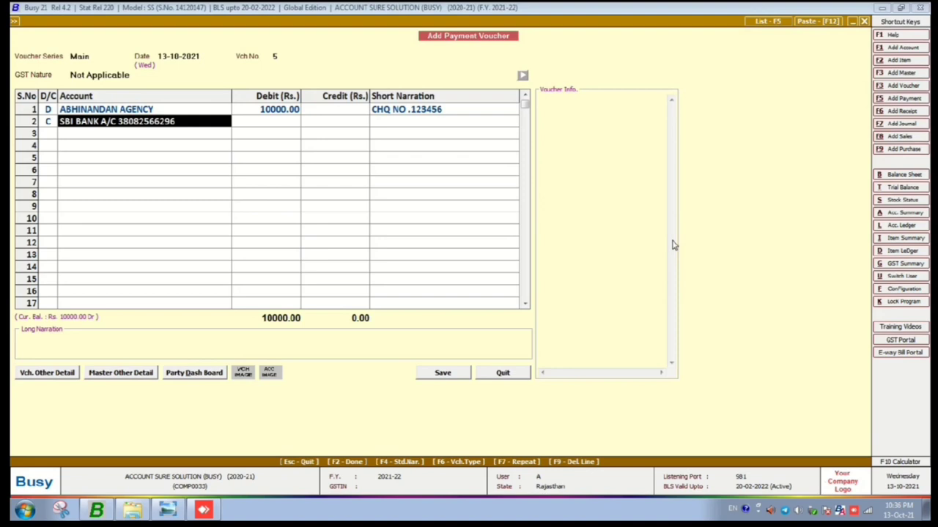
pyautogui.press('Return')
pyautogui.press('Return')
pyautogui.press('Return')
pyautogui.press('Return')
pyautogui.press('Return')
pyautogui.press('Return')
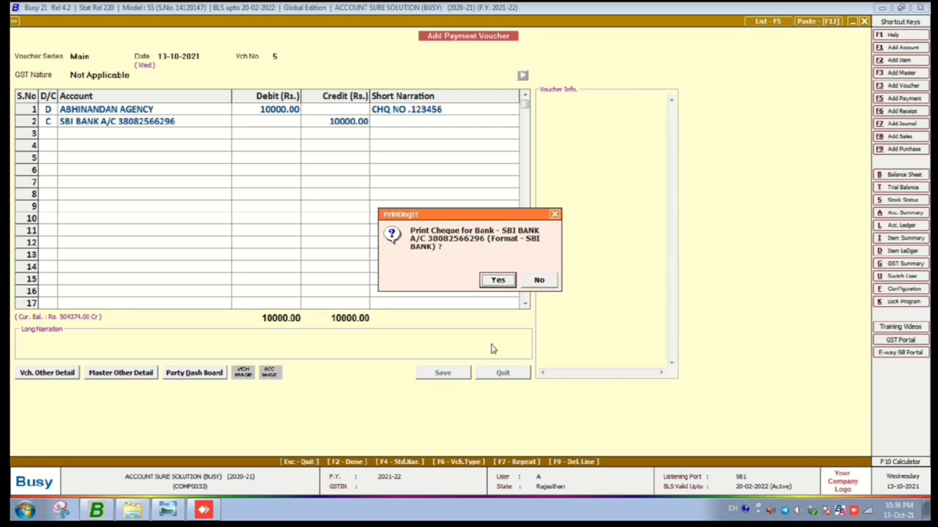
# Step: Accept printing the voucher's cheque, choosing the SBI BANK format and printing with Account Amount
pyautogui.click(497, 281)
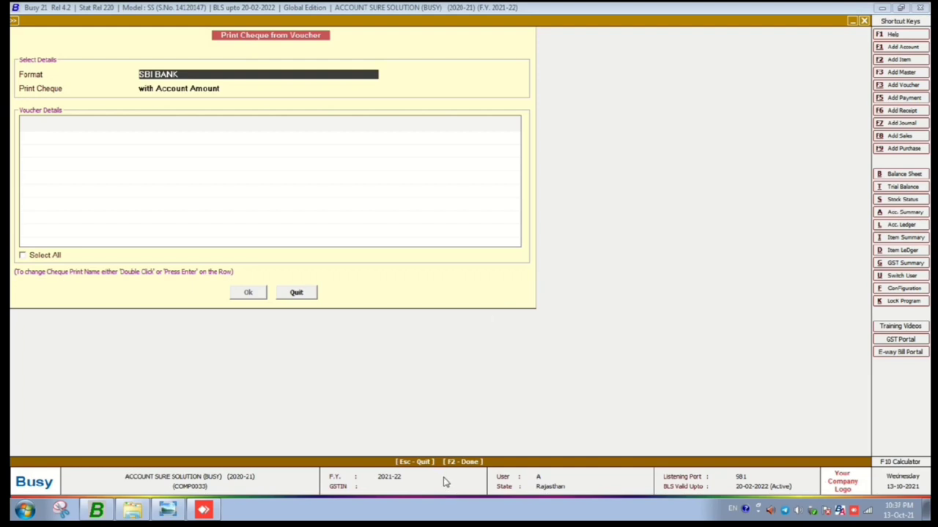
pyautogui.press('Return')
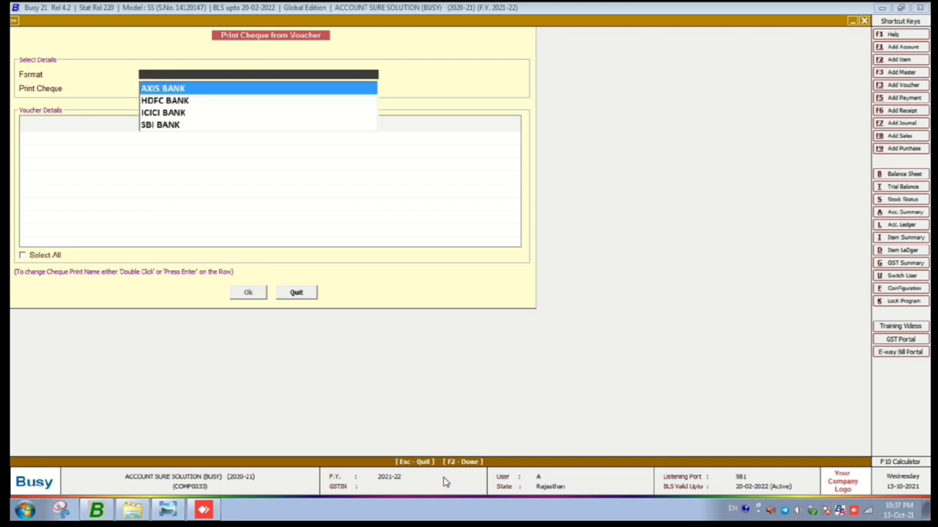
pyautogui.press('Down')
pyautogui.press('Down')
pyautogui.press('Down')
pyautogui.press('Up')
pyautogui.press('Up')
pyautogui.press('Up')
pyautogui.press('Down')
pyautogui.press('Down')
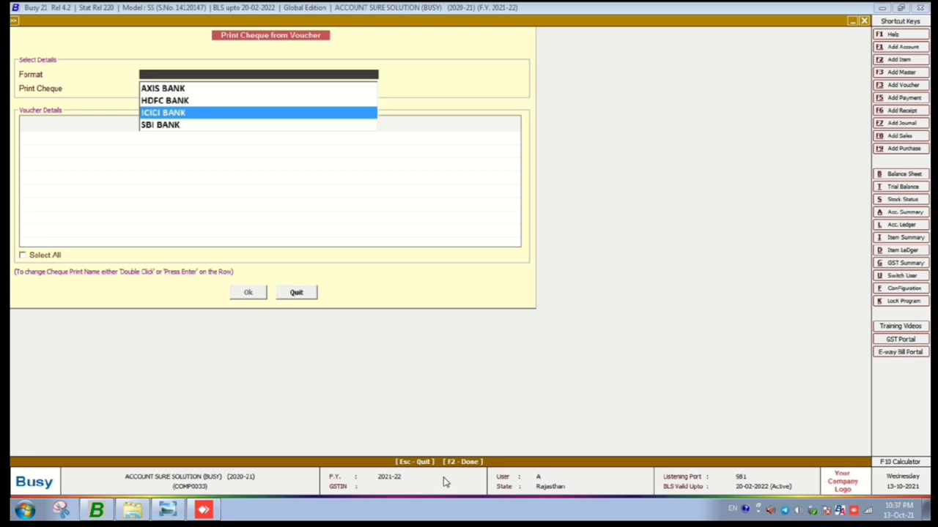
pyautogui.press('Down')
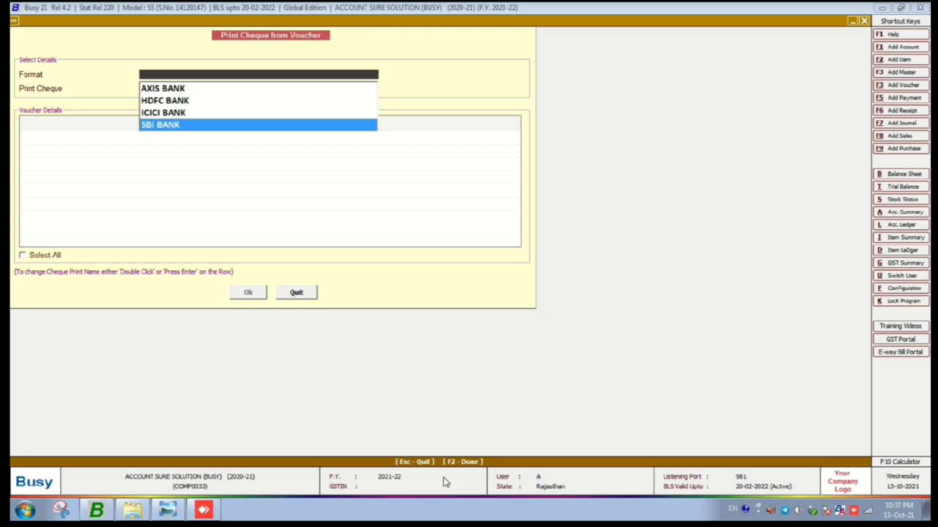
pyautogui.press('Return')
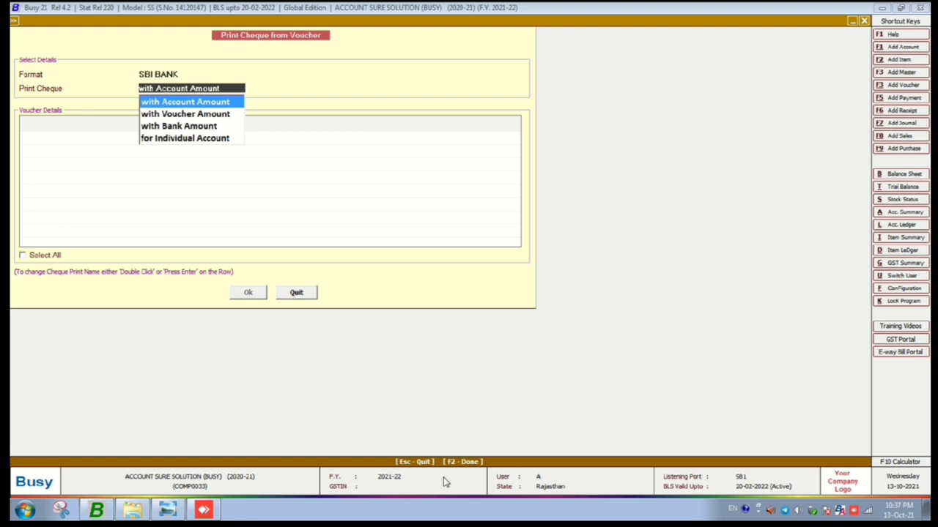
pyautogui.press('Return')
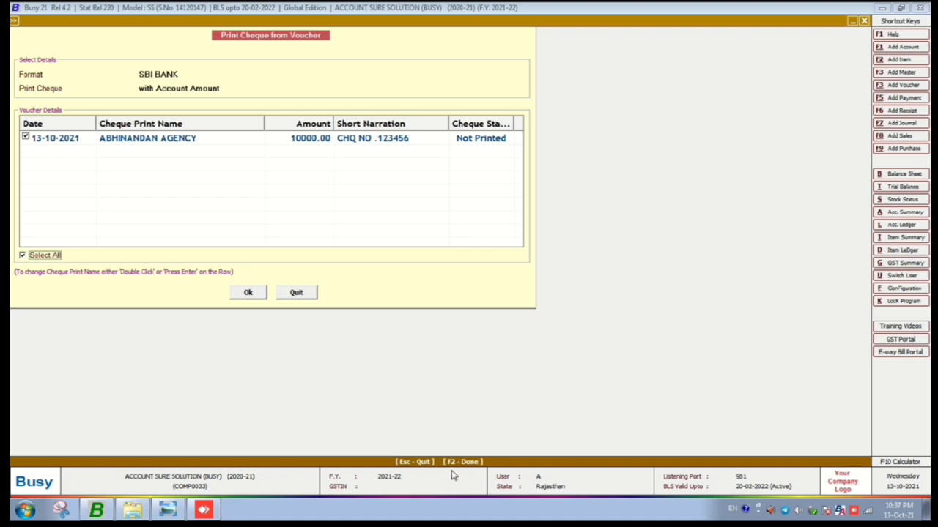
# Step: Preview the selected ABHINANDAN AGENCY cheque to examine its layout, and leave cheque printing and payment entry
pyautogui.click(248, 293)
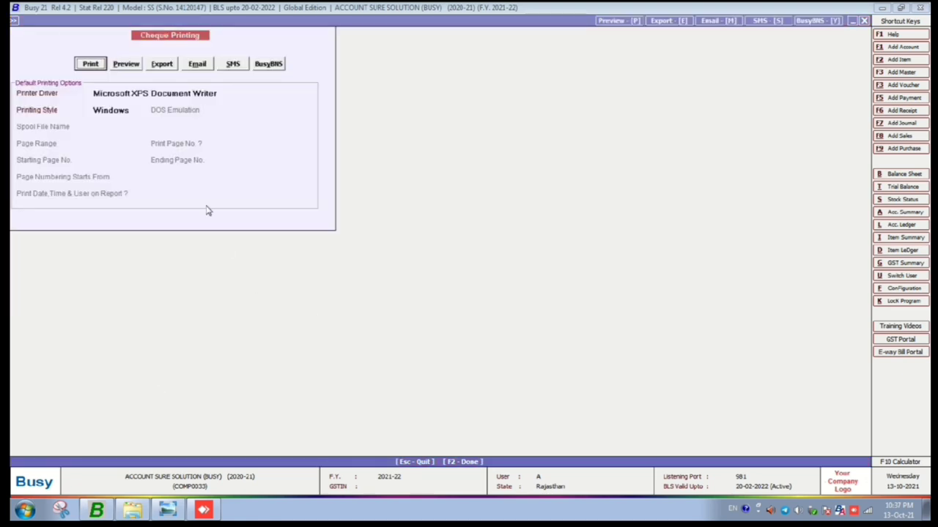
pyautogui.click(126, 65)
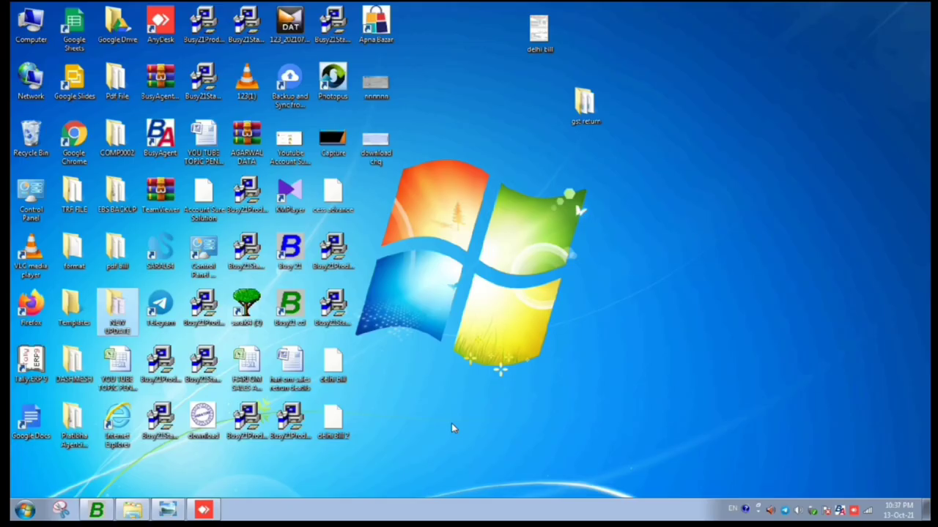
pyautogui.hotkey('alt', 'Tab')
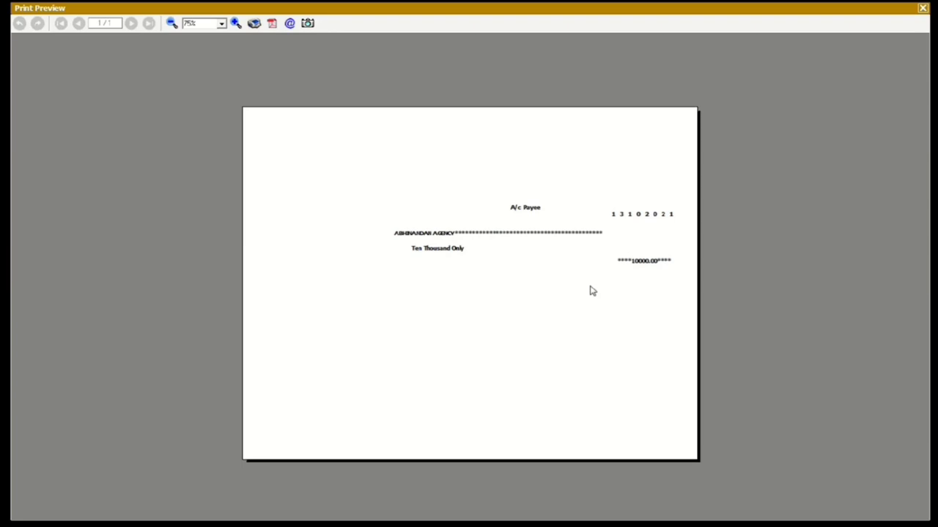
pyautogui.press('Escape')
pyautogui.press('Escape')
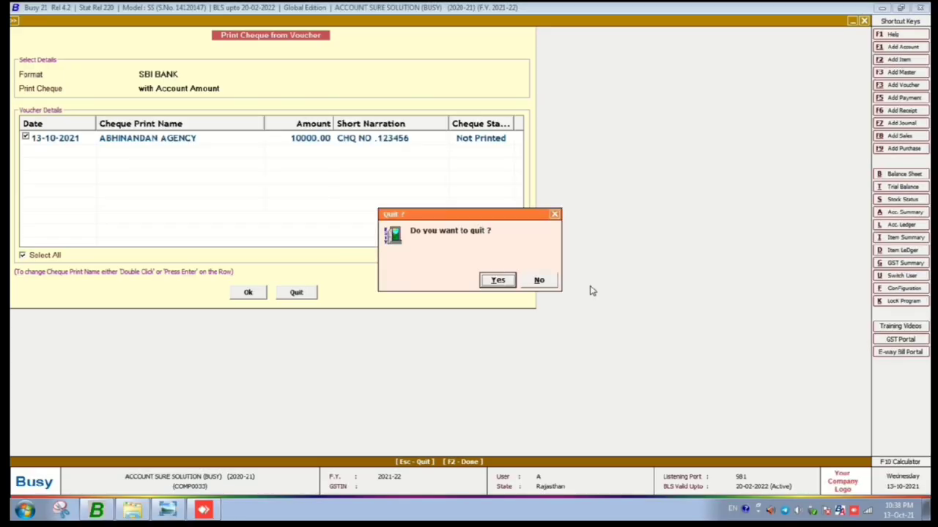
pyautogui.press('Return')
pyautogui.press('Escape')
pyautogui.press('Escape')
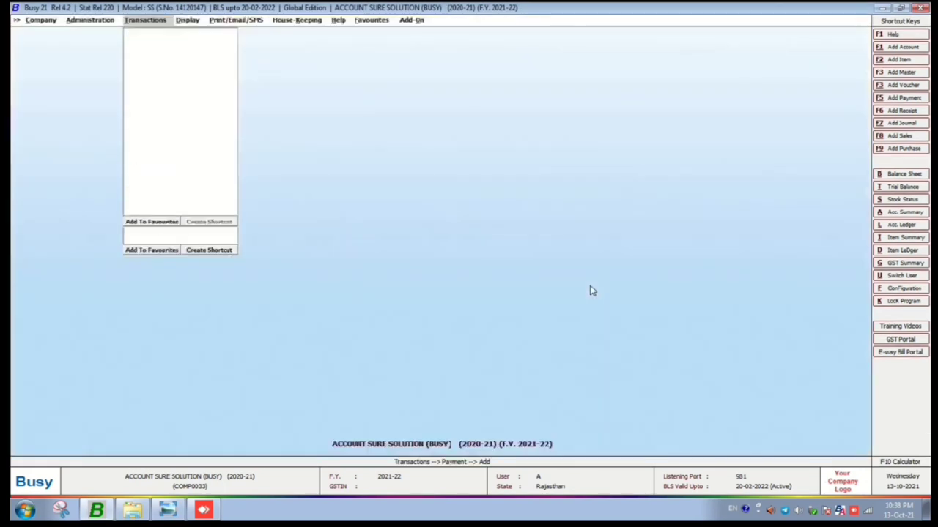
pyautogui.press('Escape')
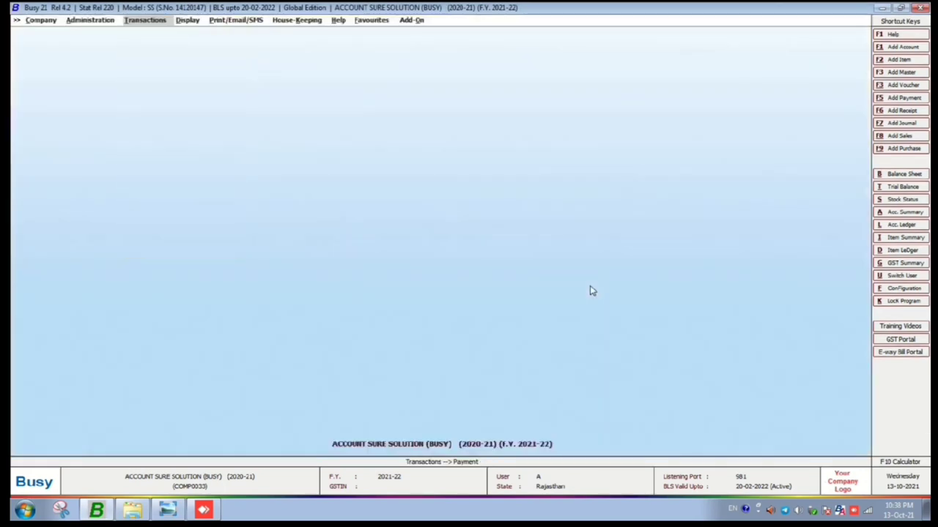
# Step: Open the Cheque Printing utility and choose SBI BANK as the bank name
pyautogui.click(236, 20)
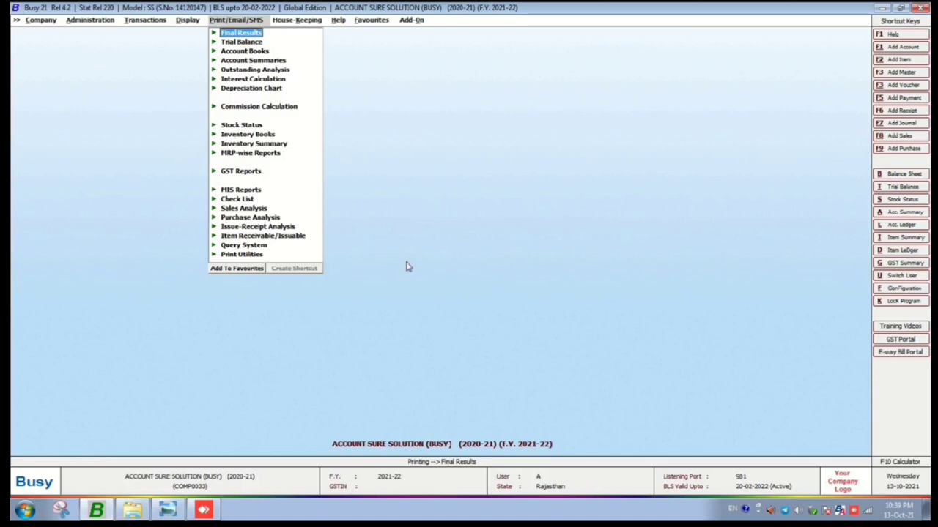
pyautogui.click(244, 255)
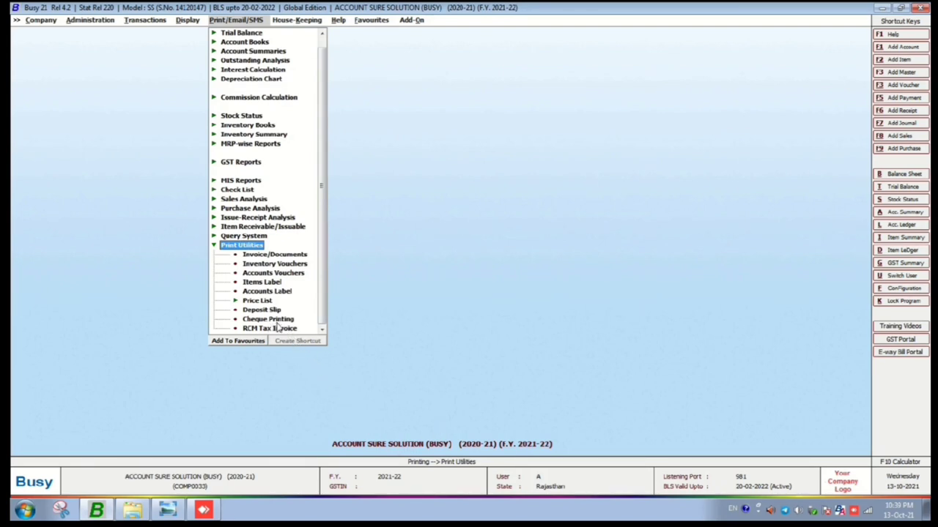
pyautogui.click(270, 320)
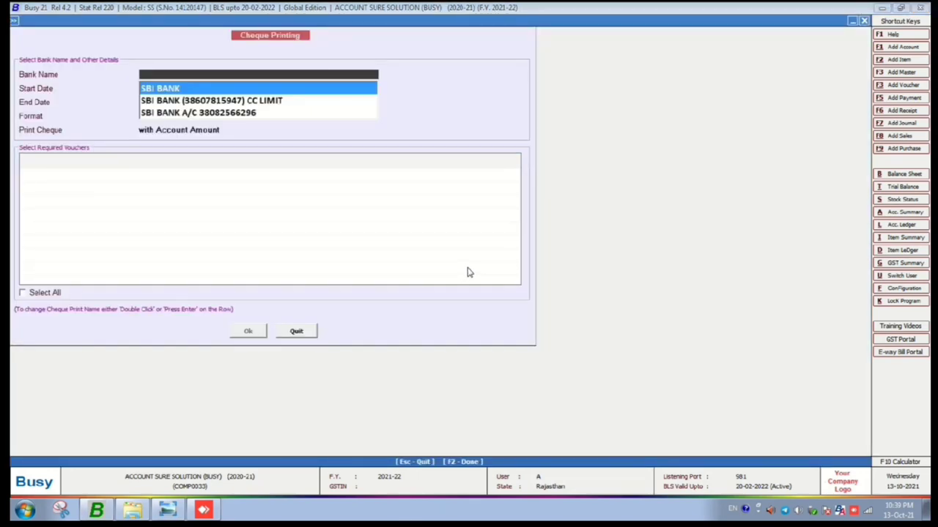
pyautogui.press('Down')
pyautogui.press('Up')
pyautogui.press('Down')
pyautogui.press('Up')
pyautogui.press('Return')
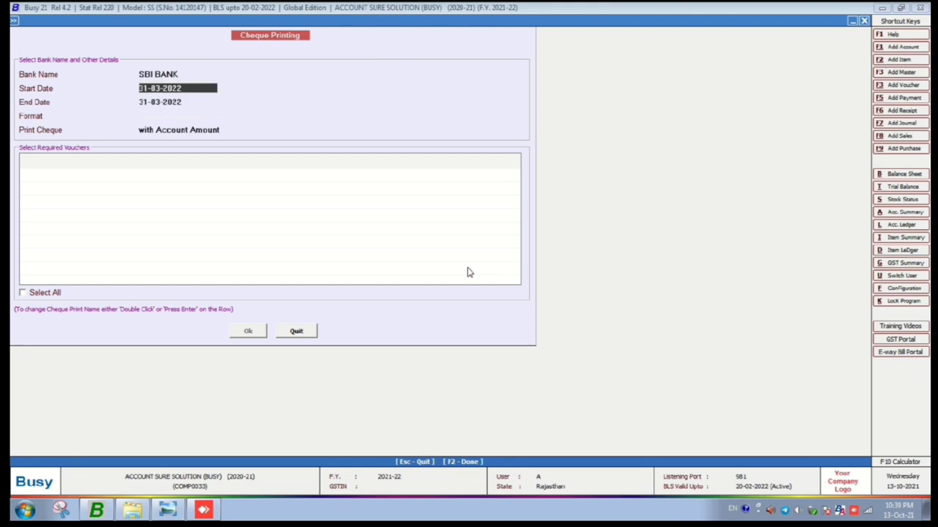
# Step: Set the cheque printing period to start on 01-05-2021 and end on 31-05-2021
pyautogui.write('1.10')
pyautogui.press('BackSpace')
pyautogui.press('BackSpace')
pyautogui.press('BackSpace')
pyautogui.press('BackSpace')
pyautogui.write('1.05')
pyautogui.press('Return')
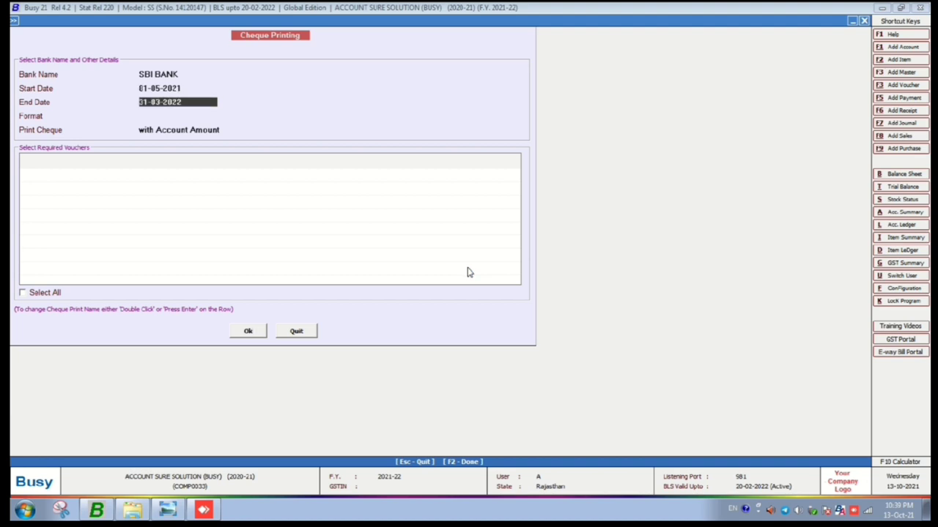
pyautogui.write('31.05')
pyautogui.press('Return')
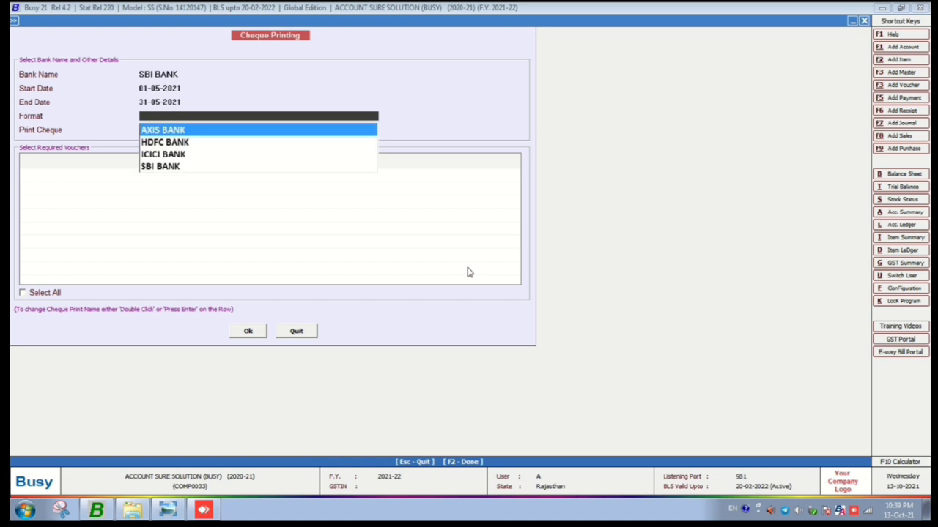
# Step: List SBI BANK cheque vouchers from 01-04-2021 to 31-03-2022 in the SBI BANK format with Account Amount, and quit the utility
pyautogui.press('Down')
pyautogui.press('Down')
pyautogui.press('Down')
pyautogui.press('Return')
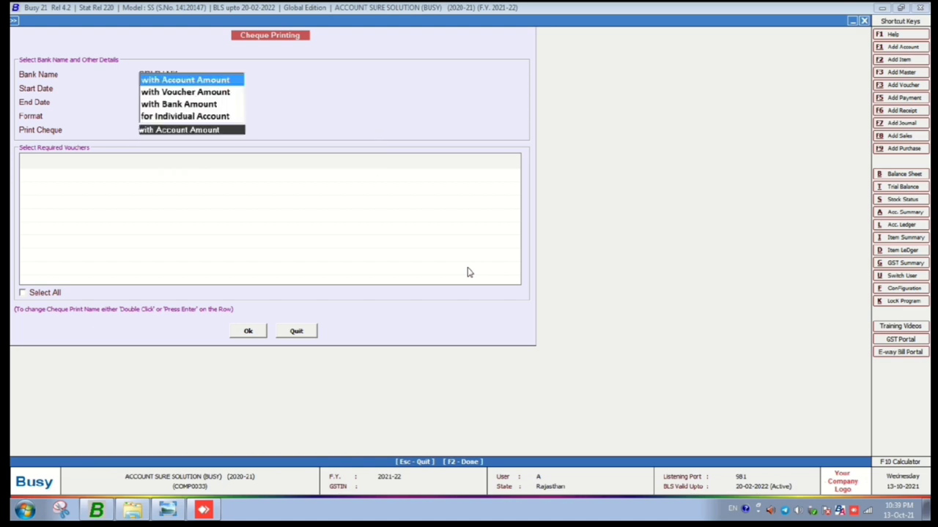
pyautogui.press('Return')
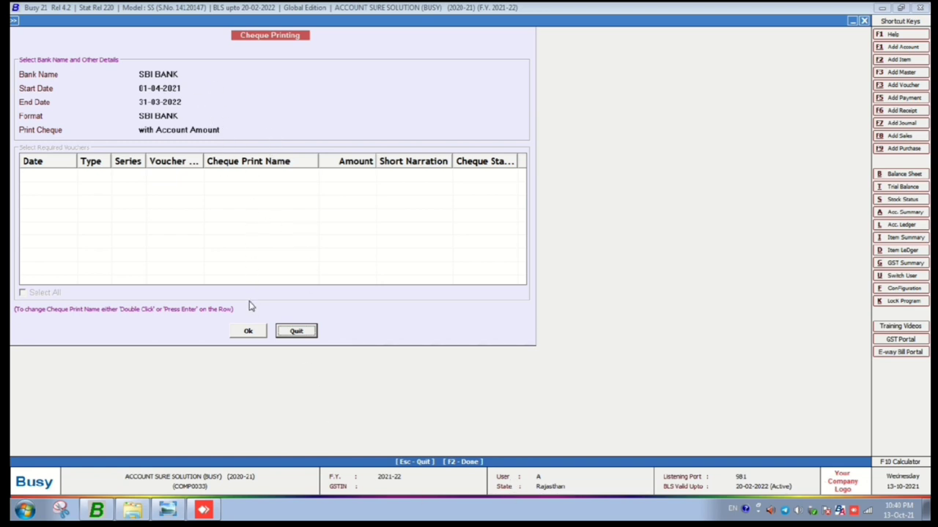
pyautogui.click(296, 331)
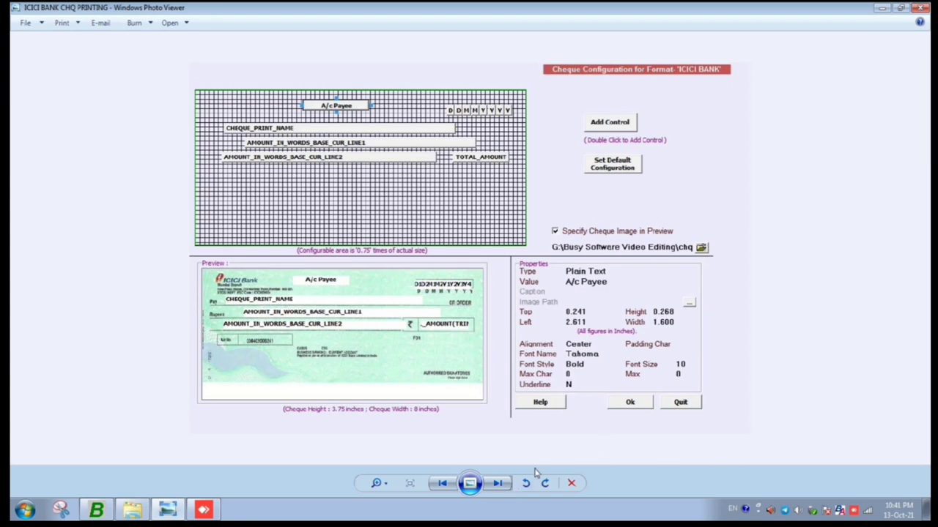
# Step: Examine the SBI cheque printing format image in Windows Photo Viewer and switch back to Busy
pyautogui.click(497, 483)
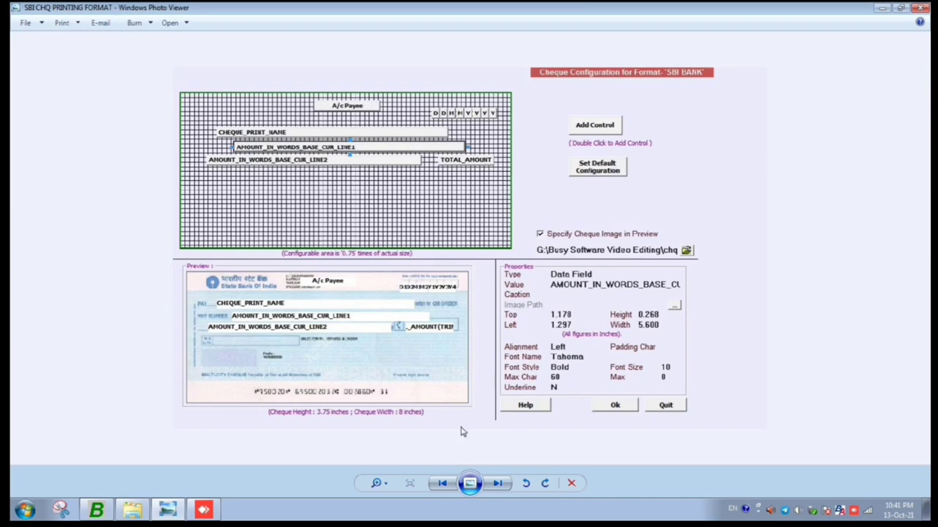
pyautogui.click(96, 510)
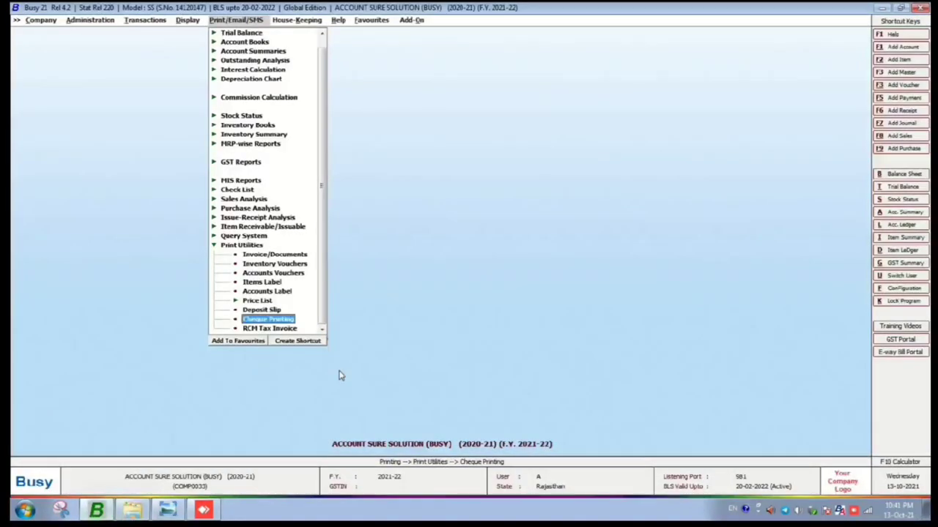